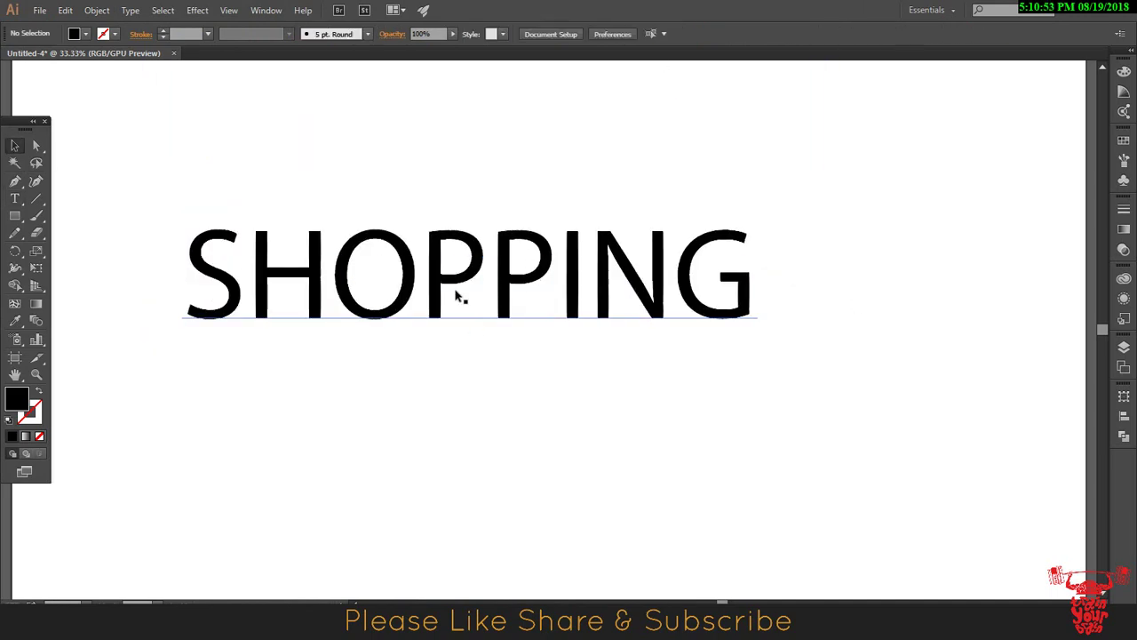
Set the SHOPPING text in DIN OT Bold and move it lower toward the page centre.
{"action": "left_click", "coordinate": [456, 297]}
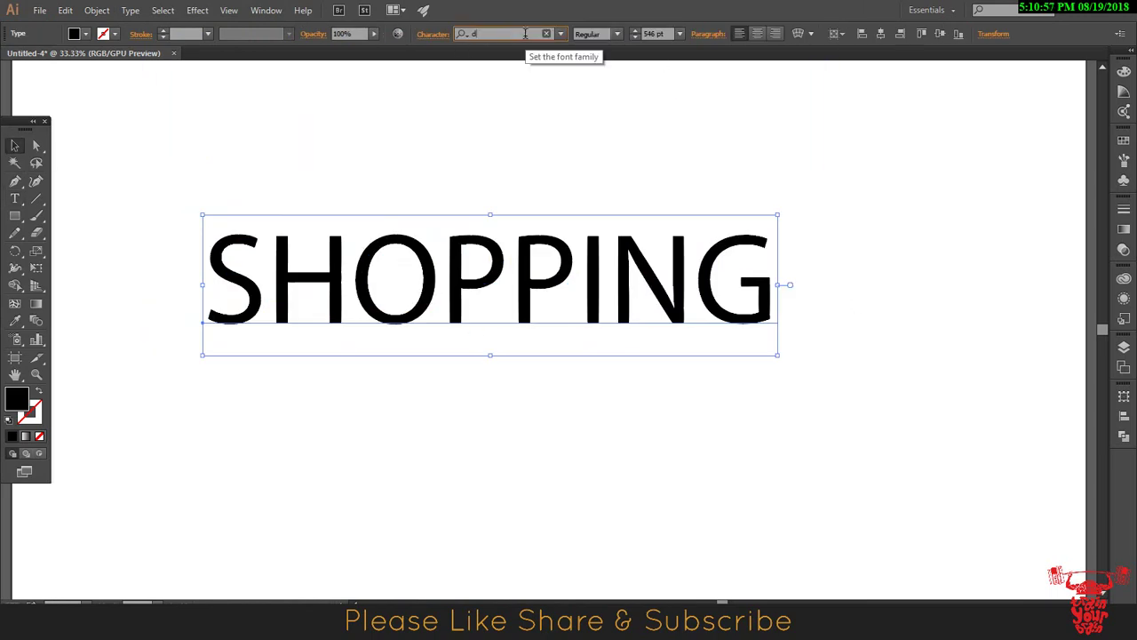
{"action": "left_click", "coordinate": [560, 34]}
{"action": "left_click", "coordinate": [582, 124]}
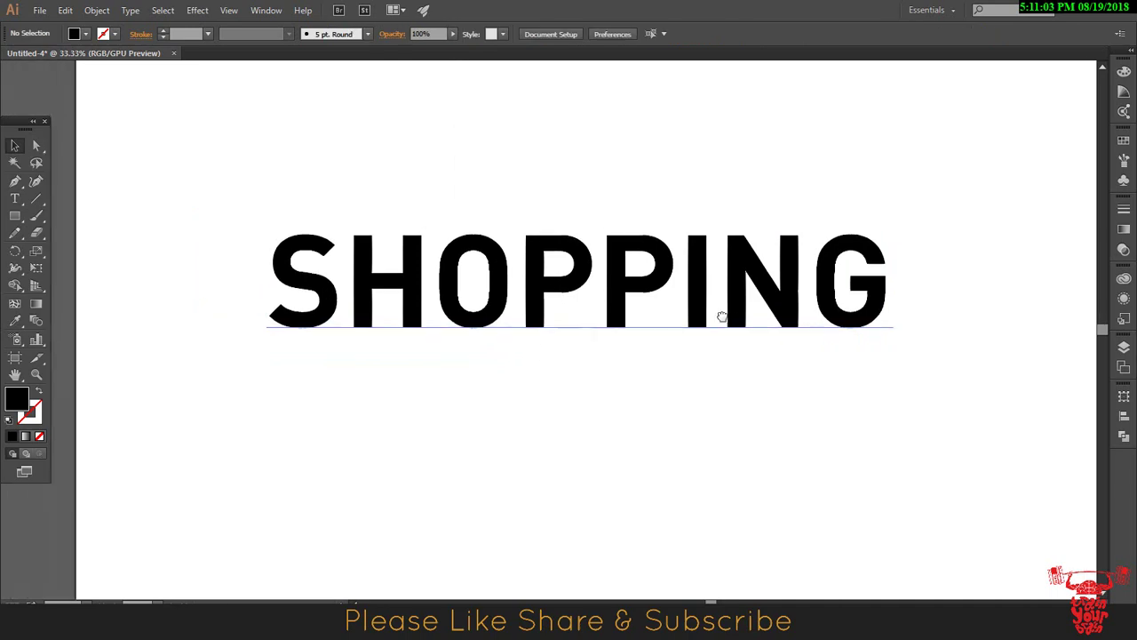
{"action": "right_click", "coordinate": [566, 261]}
{"action": "mouse_move", "coordinate": [522, 266]}
{"action": "left_mouse_down"}
{"action": "mouse_move", "coordinate": [521, 177]}
{"action": "mouse_move", "coordinate": [522, 406]}
{"action": "left_mouse_up"}
{"action": "left_click", "coordinate": [579, 226]}
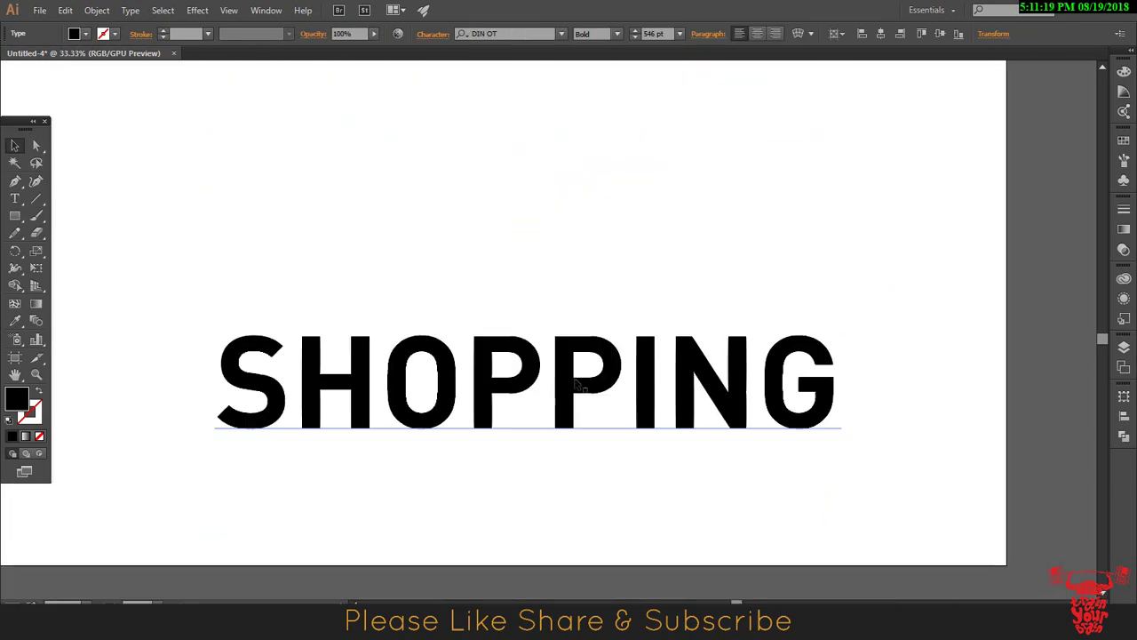
Reduce SHOPPING to a 100 pt font size and reposition it near the page centre.
{"action": "key", "text": "ctrl+equal"}
{"action": "type", "text": "100"}
{"action": "key", "text": "Return"}
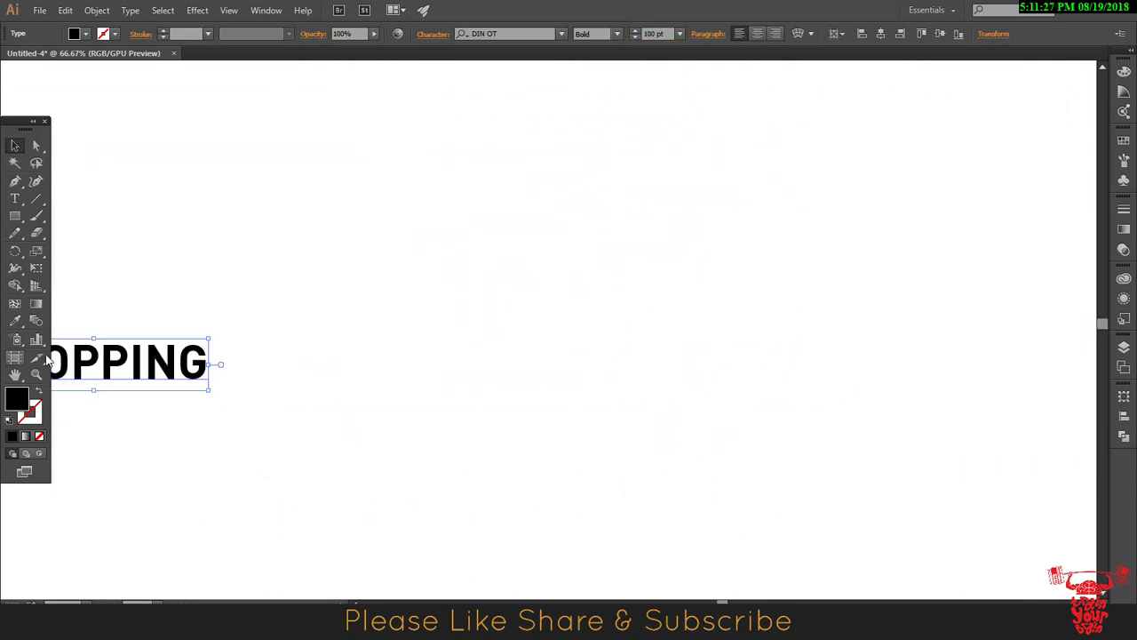
{"action": "left_click_drag", "start_coordinate": [134, 362], "coordinate": [636, 182]}
{"action": "left_click_drag", "start_coordinate": [713, 210], "coordinate": [816, 216]}
Place an outlined copy of SHOPPING below and shift its OPPING right to open a gap after SH.
{"action": "left_click_drag", "start_coordinate": [562, 147], "coordinate": [562, 366]}
{"action": "double_click", "coordinate": [533, 356]}
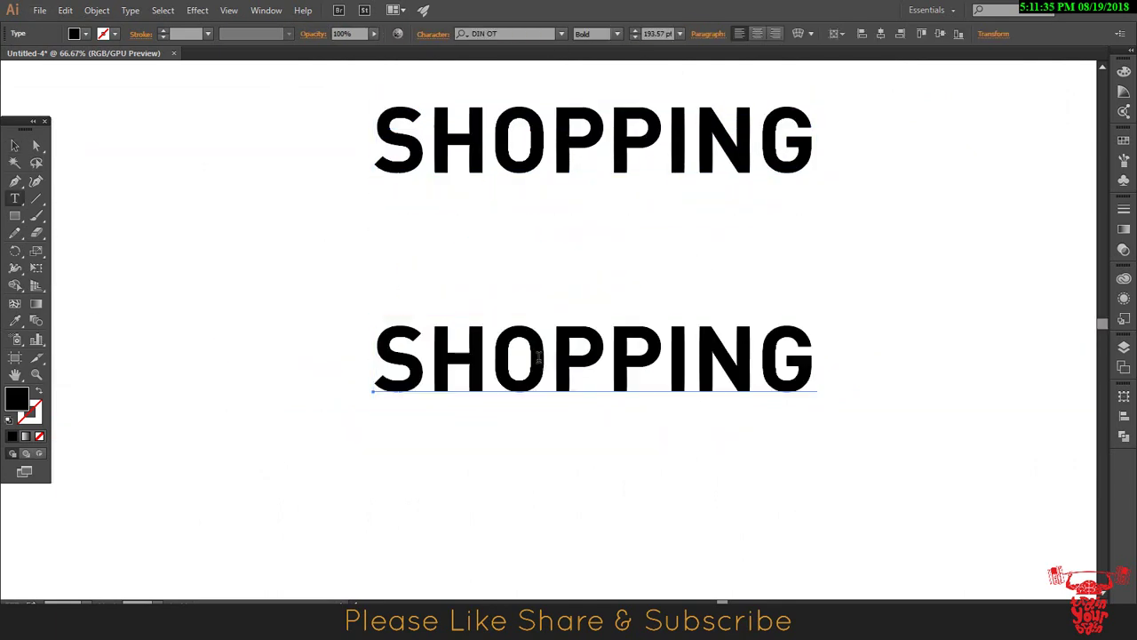
{"action": "key", "text": "ctrl+a"}
{"action": "key", "text": "Escape"}
{"action": "double_click", "coordinate": [589, 364]}
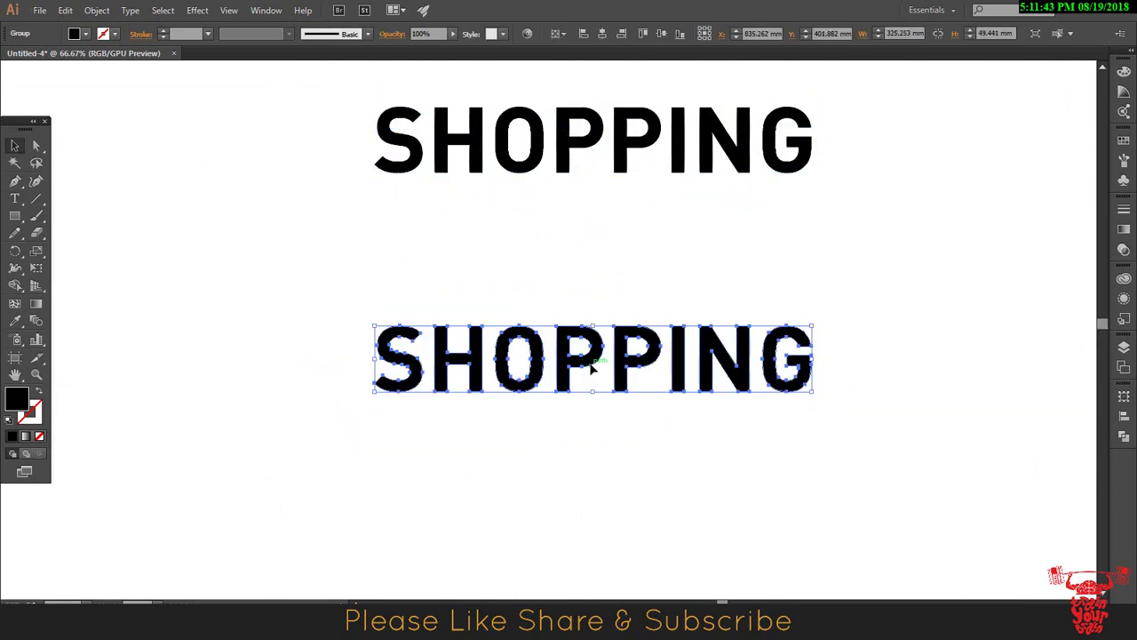
{"action": "left_click_drag", "start_coordinate": [726, 444], "coordinate": [500, 411]}
{"action": "left_click", "coordinate": [474, 368]}
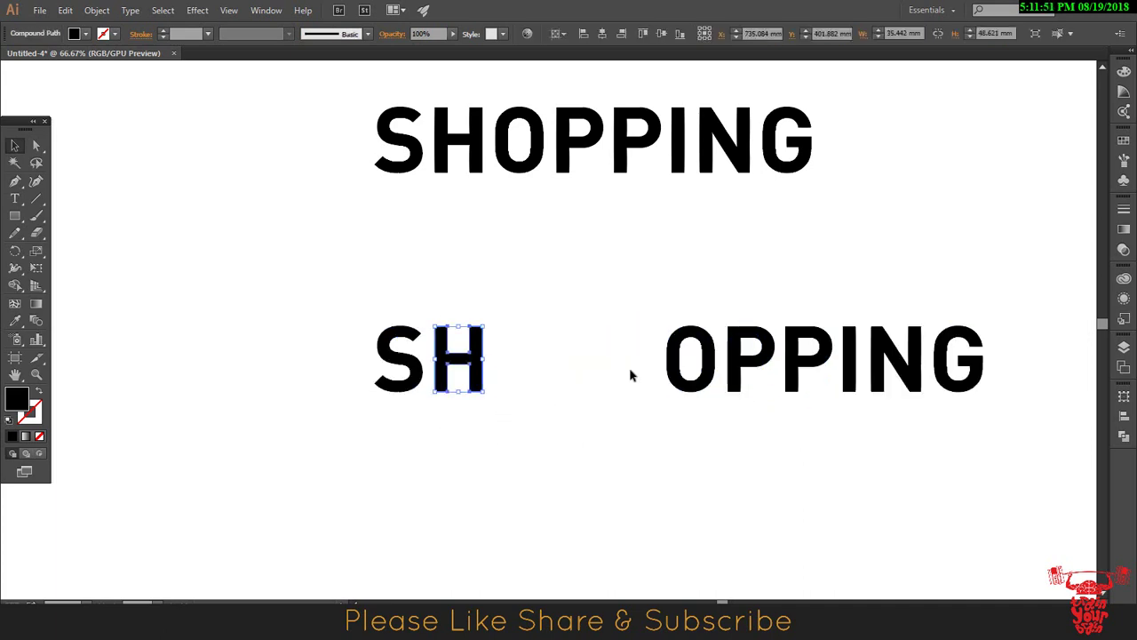
{"action": "left_click", "coordinate": [16, 218]}
Draw a small black wheel circle in the gap of the lower word.
{"action": "left_click_drag", "start_coordinate": [16, 218], "coordinate": [61, 251]}
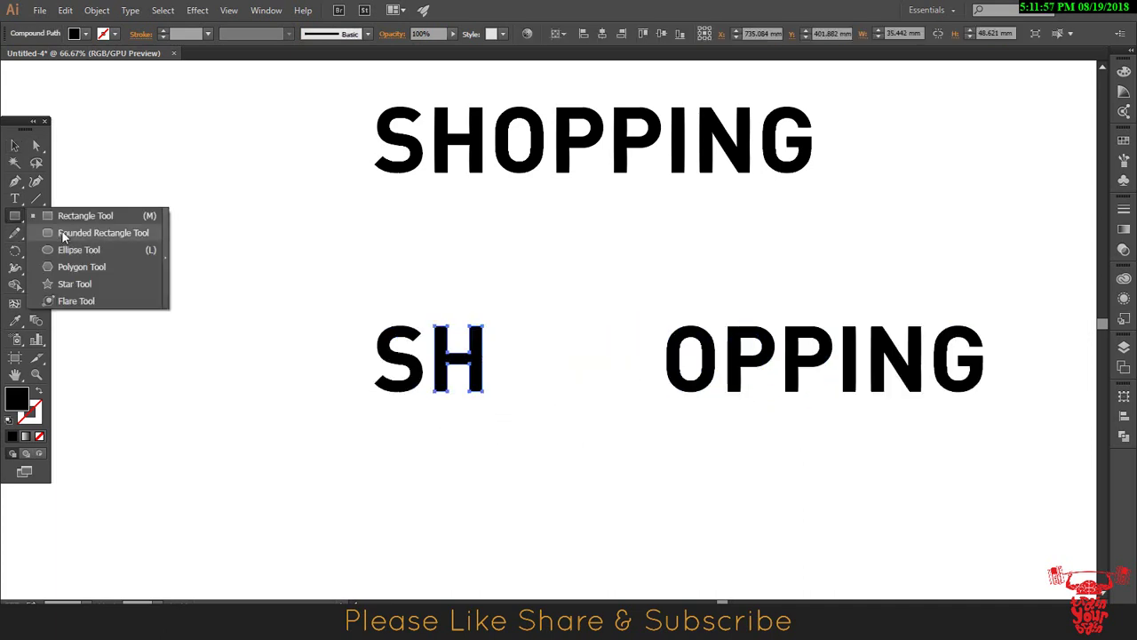
{"action": "left_click_drag", "start_coordinate": [506, 383], "coordinate": [568, 401]}
{"action": "left_click", "coordinate": [244, 215]}
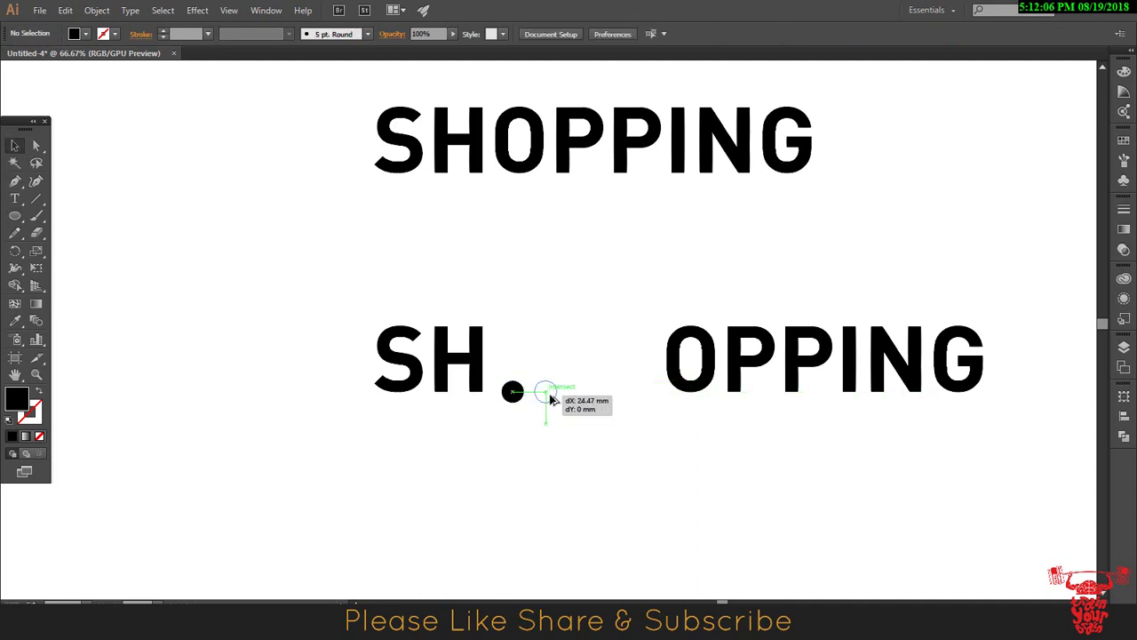
Move the H up out of the word and draw a thin bar above the wheels.
{"action": "left_click_drag", "start_coordinate": [470, 361], "coordinate": [238, 293]}
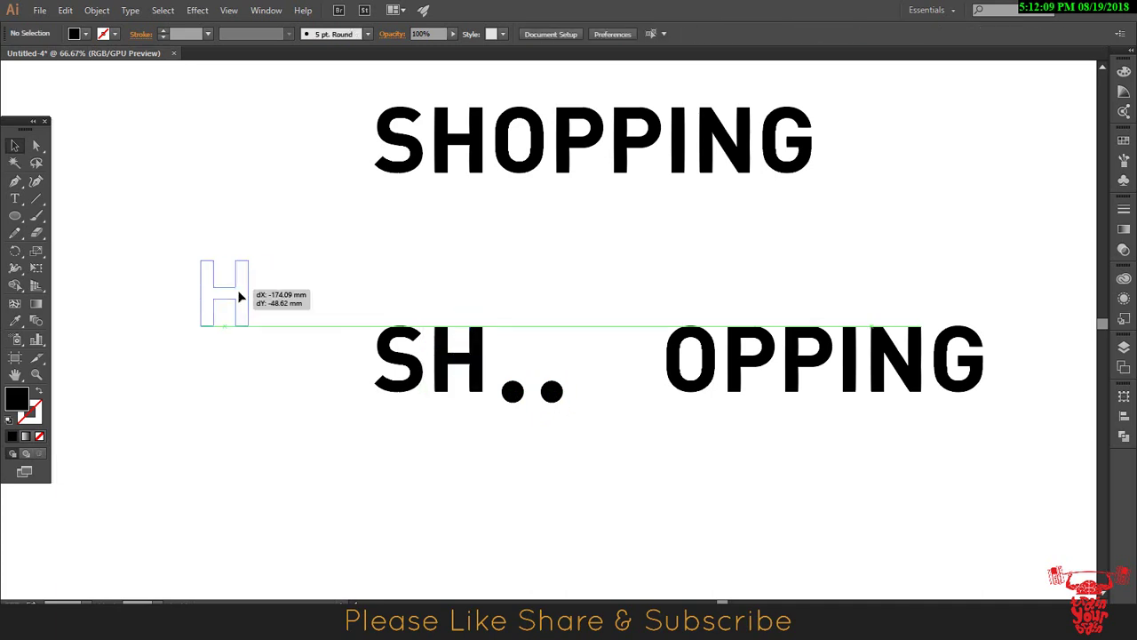
{"action": "left_click_drag", "start_coordinate": [14, 216], "coordinate": [89, 215]}
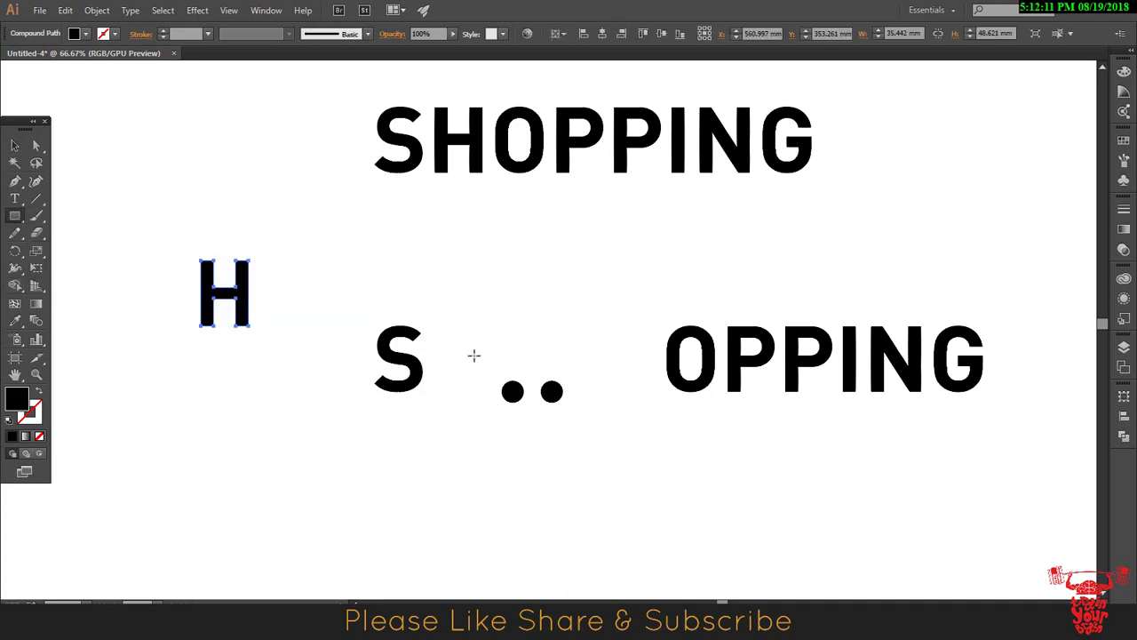
{"action": "left_click_drag", "start_coordinate": [489, 364], "coordinate": [581, 370]}
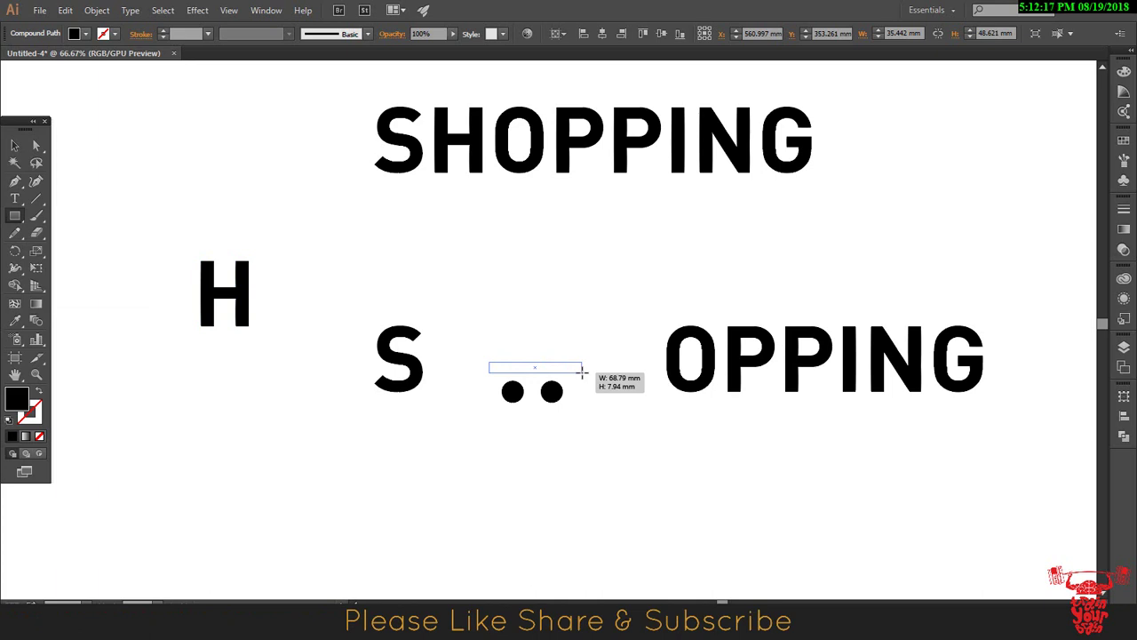
Thin and widen the rounded bar over the wheels, then duplicate it above to stack the cart bars.
{"action": "mouse_move", "coordinate": [582, 371]}
{"action": "left_mouse_down"}
{"action": "mouse_move", "coordinate": [548, 366]}
{"action": "mouse_move", "coordinate": [574, 235]}
{"action": "left_mouse_up"}
{"action": "scroll", "coordinate": [559, 390], "scroll_direction": "up", "scroll_amount": 5}
{"action": "mouse_move", "coordinate": [764, 238]}
{"action": "left_mouse_down"}
{"action": "mouse_move", "coordinate": [826, 237]}
{"action": "mouse_move", "coordinate": [702, 242]}
{"action": "left_mouse_up"}
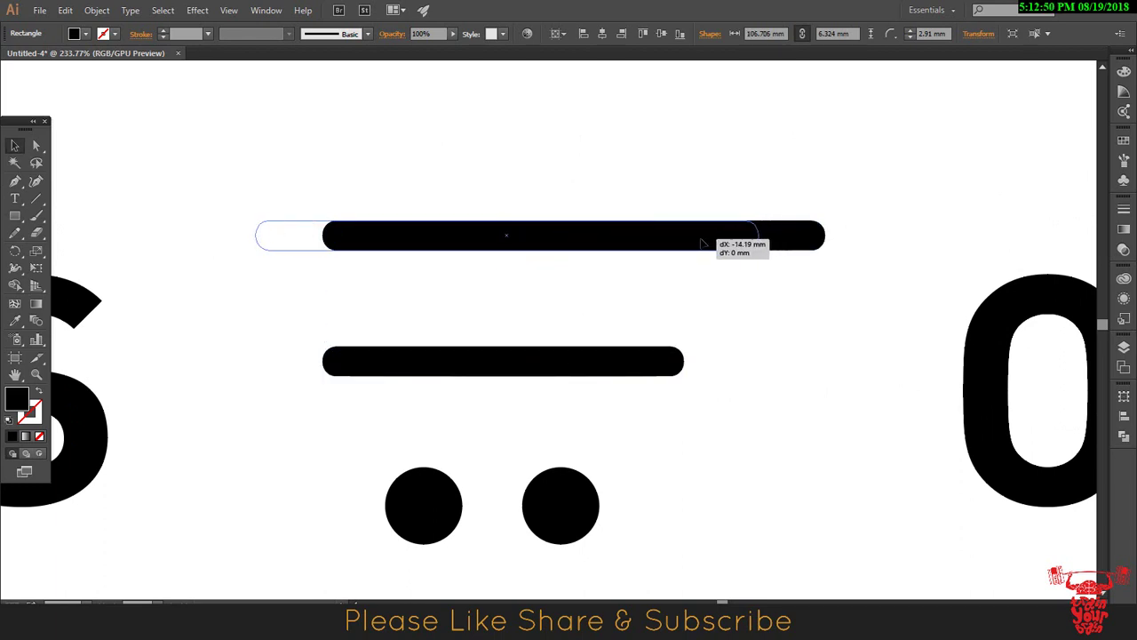
{"action": "left_click", "coordinate": [738, 477]}
{"action": "key", "text": "ctrl+minus"}
{"action": "key", "text": "ctrl+minus"}
{"action": "left_click_drag", "start_coordinate": [692, 398], "coordinate": [669, 441]}
{"action": "left_click_drag", "start_coordinate": [592, 325], "coordinate": [569, 234]}
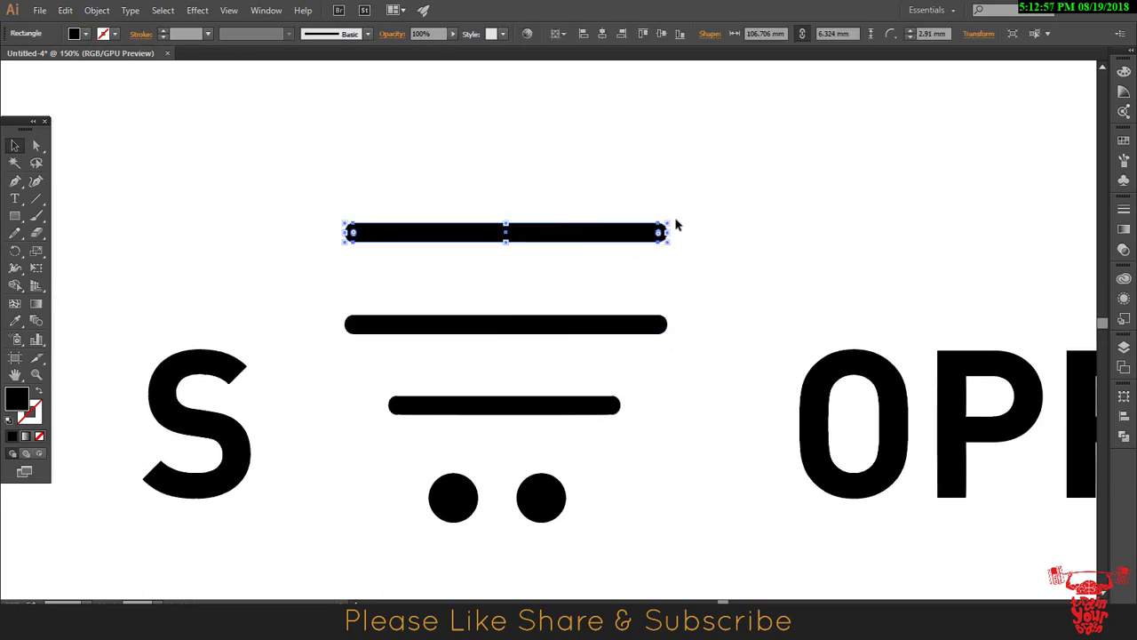
Rotate a bar 90° onto the right wheel and copy it onto the left wheel.
{"action": "mouse_move", "coordinate": [672, 221]}
{"action": "left_mouse_down"}
{"action": "mouse_move", "coordinate": [375, 398]}
{"action": "mouse_move", "coordinate": [475, 400]}
{"action": "left_mouse_up"}
{"action": "left_click_drag", "start_coordinate": [502, 218], "coordinate": [538, 315]}
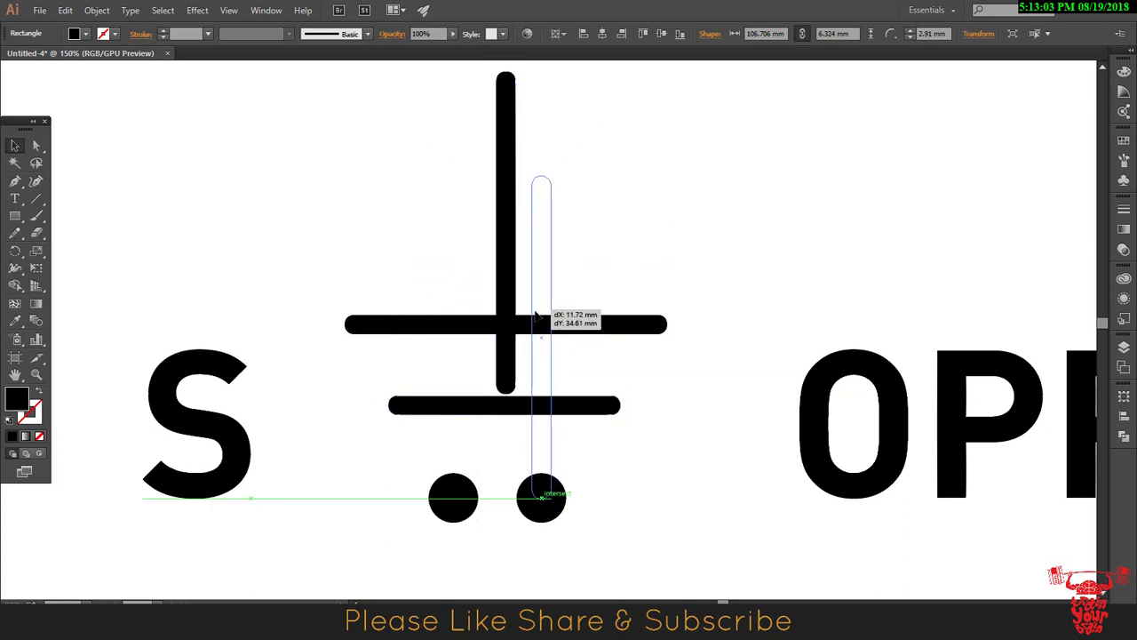
{"action": "key", "text": "ctrl+shift+a"}
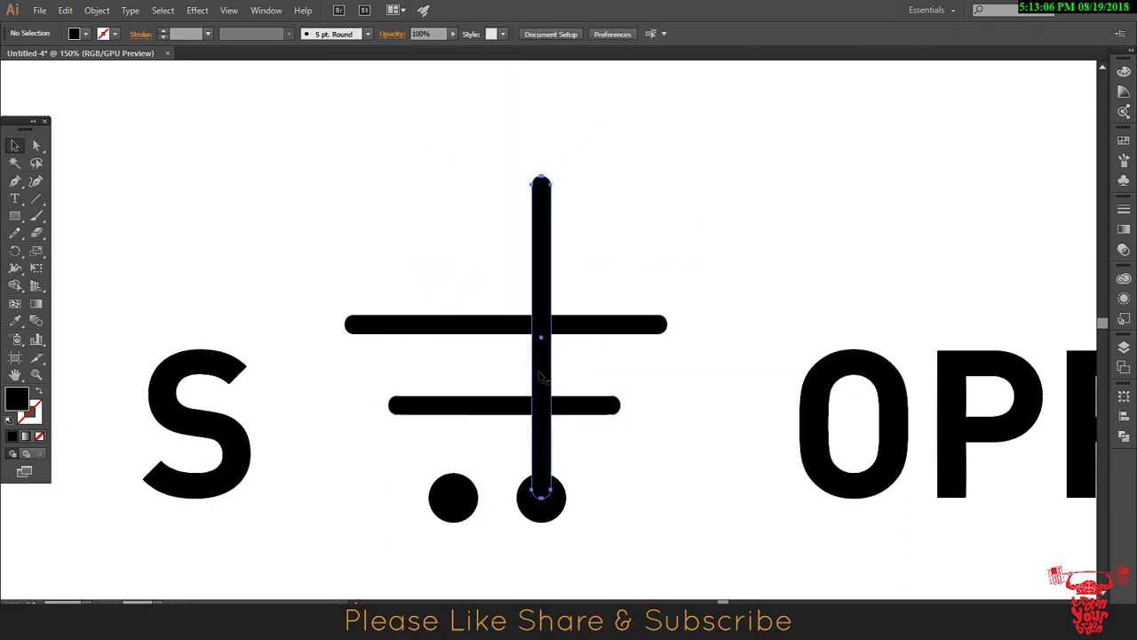
{"action": "left_click_drag", "start_coordinate": [539, 378], "coordinate": [452, 388]}
Tilt the right upright bar about 20° outward around its wheel.
{"action": "left_click", "coordinate": [544, 249]}
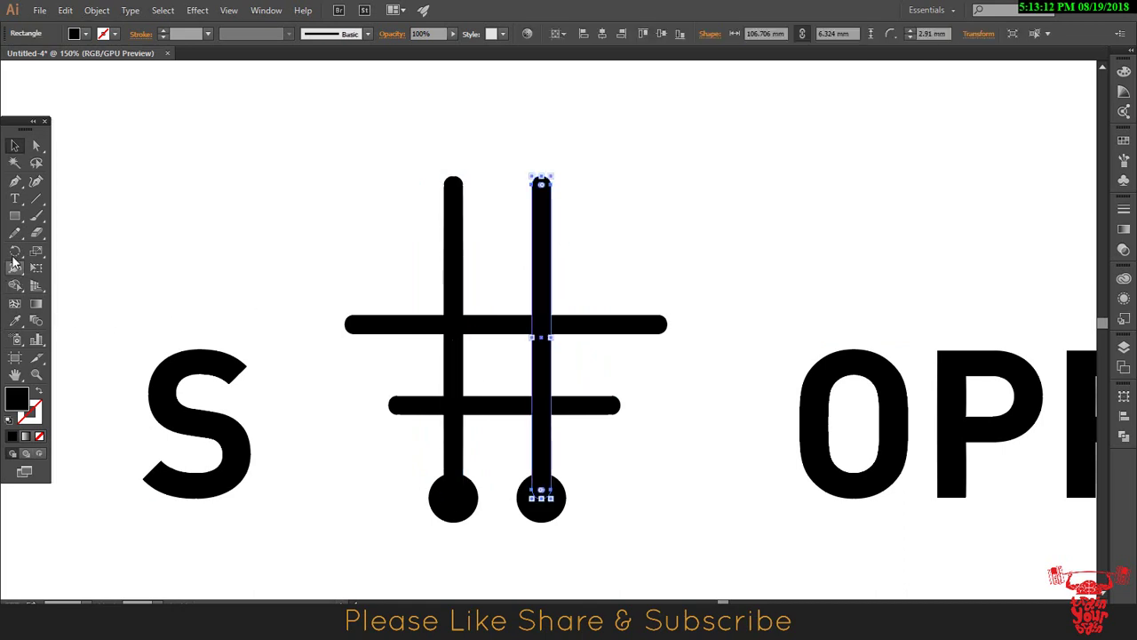
{"action": "left_click", "coordinate": [14, 254]}
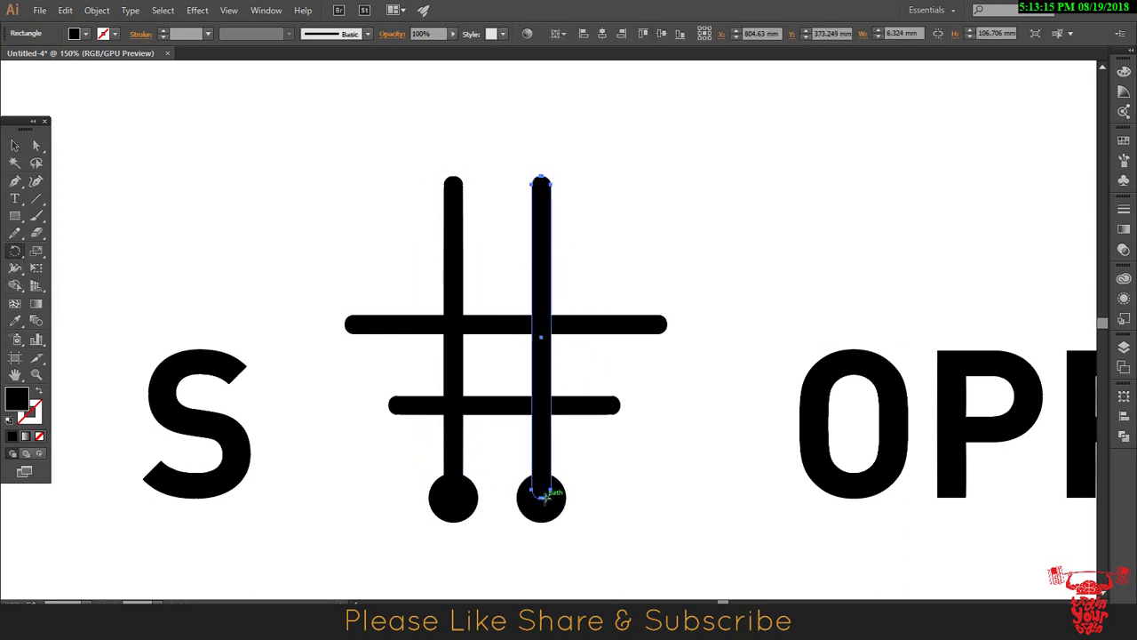
{"action": "left_click_drag", "start_coordinate": [544, 179], "coordinate": [646, 226]}
Rotate the left upright bar about 20° outward around its wheel, mirroring the right side.
{"action": "left_click", "coordinate": [14, 145]}
{"action": "left_click", "coordinate": [507, 204]}
{"action": "left_click", "coordinate": [453, 218]}
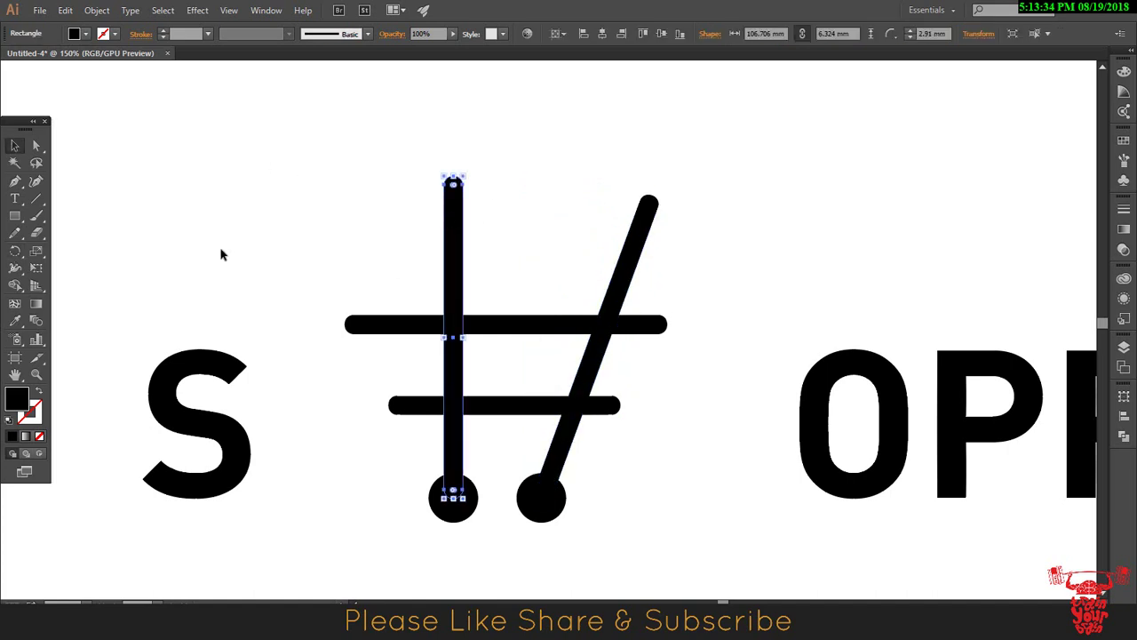
{"action": "left_click", "coordinate": [34, 146]}
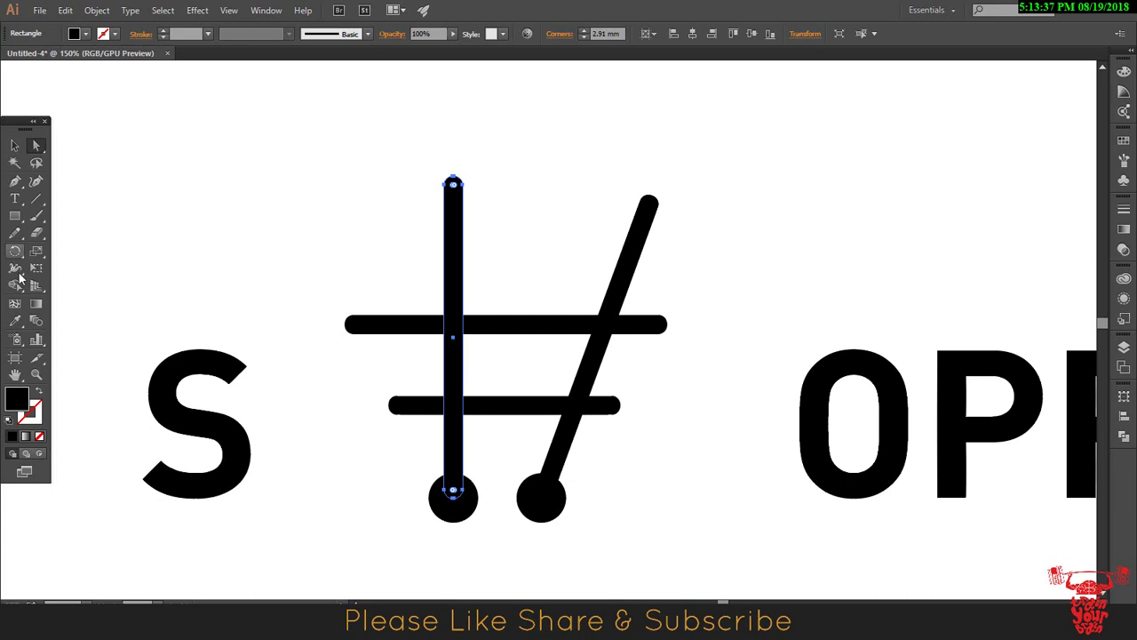
{"action": "left_click", "coordinate": [14, 251]}
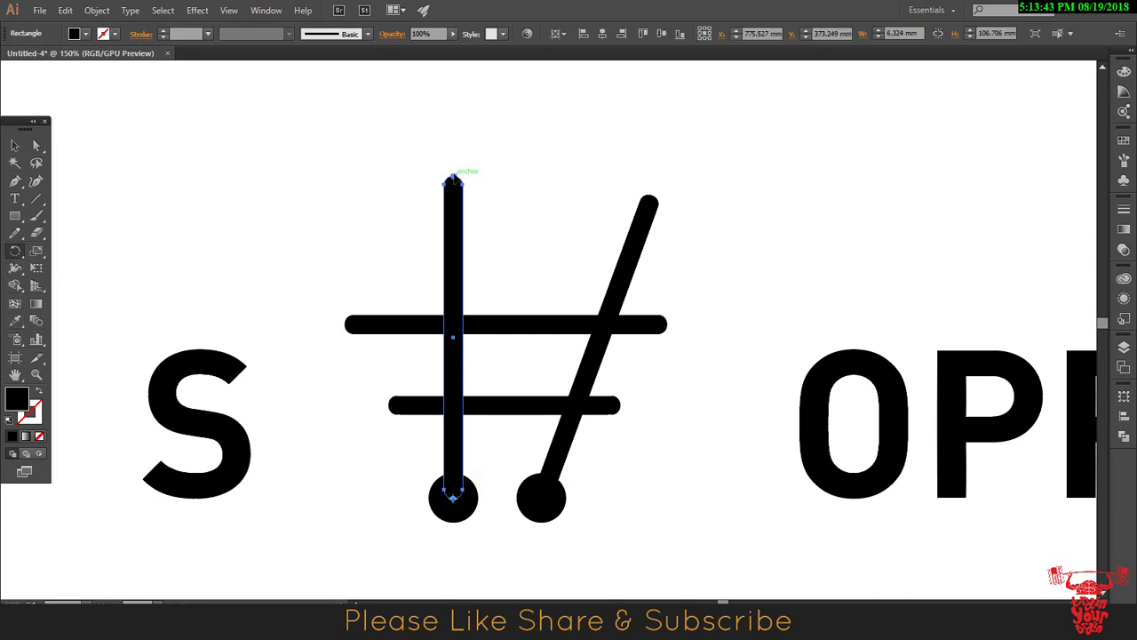
{"action": "left_click_drag", "start_coordinate": [453, 179], "coordinate": [354, 231]}
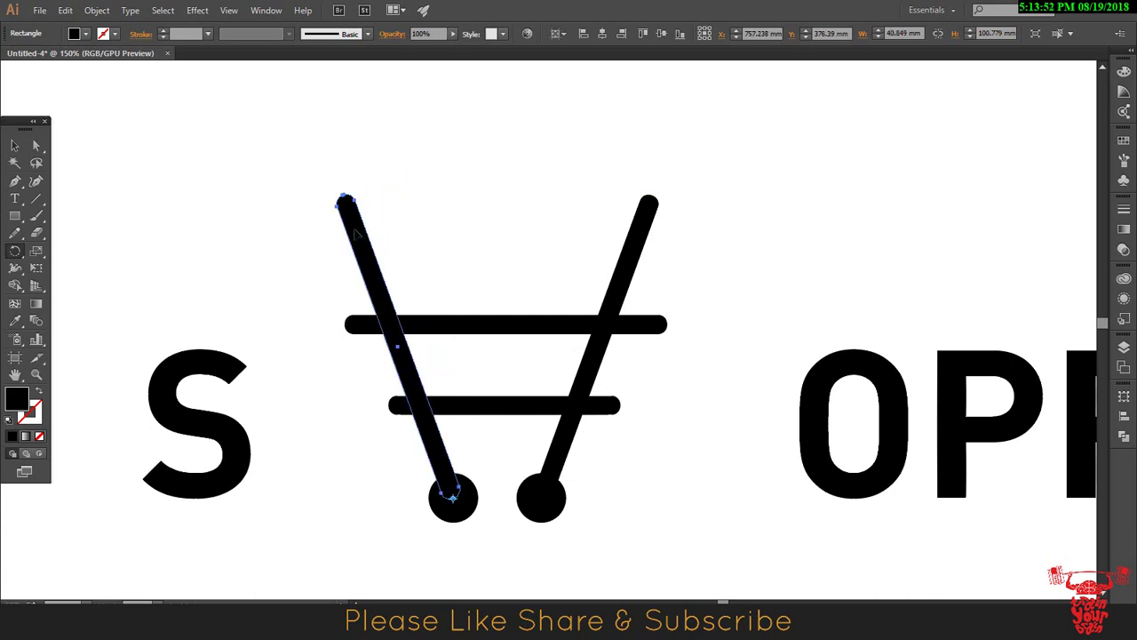
Shorten the left cart side by dragging its top anchors down.
{"action": "left_click", "coordinate": [14, 145]}
{"action": "left_click", "coordinate": [810, 209]}
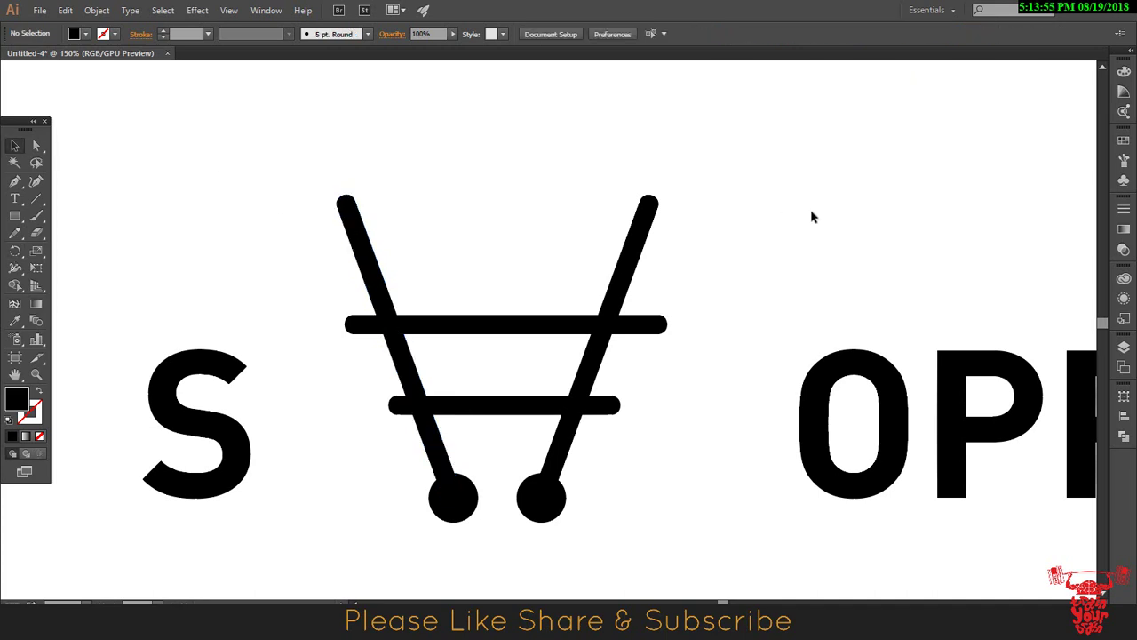
{"action": "left_click", "coordinate": [362, 236]}
{"action": "left_click", "coordinate": [37, 147]}
{"action": "mouse_move", "coordinate": [309, 172]}
{"action": "left_mouse_down"}
{"action": "mouse_move", "coordinate": [391, 227]}
{"action": "mouse_move", "coordinate": [388, 317]}
{"action": "mouse_move", "coordinate": [374, 288]}
{"action": "left_mouse_up"}
{"action": "left_click", "coordinate": [689, 265]}
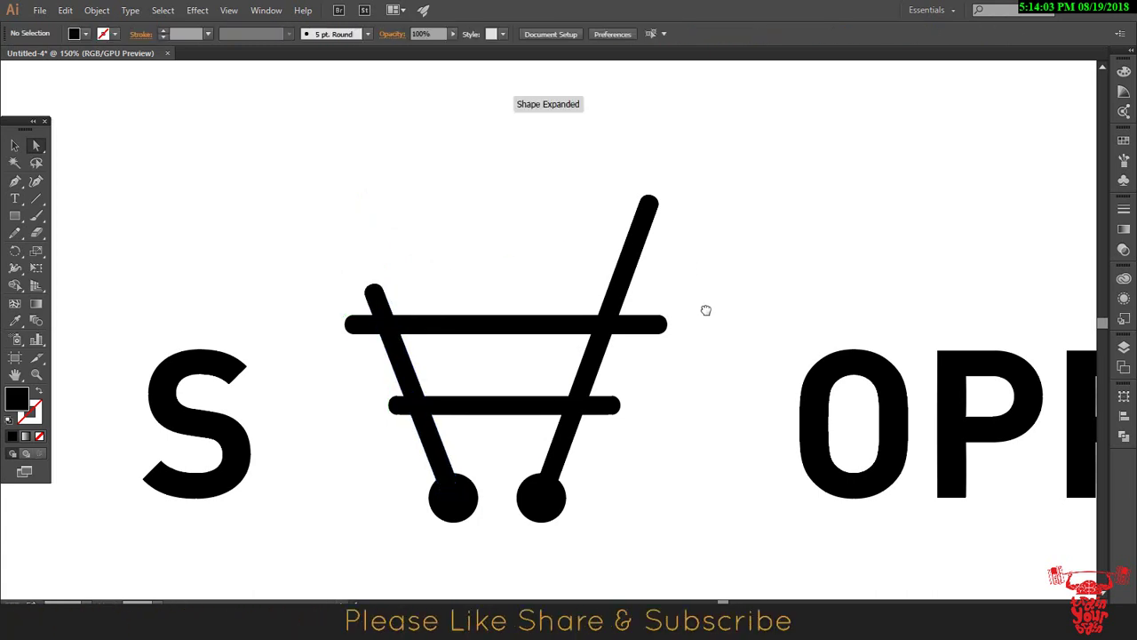
Copy a bar to the top of the right side and shorten it into a handle.
{"action": "scroll", "coordinate": [677, 328], "scroll_direction": "up", "scroll_amount": 2}
{"action": "left_click_drag", "start_coordinate": [514, 442], "coordinate": [668, 272]}
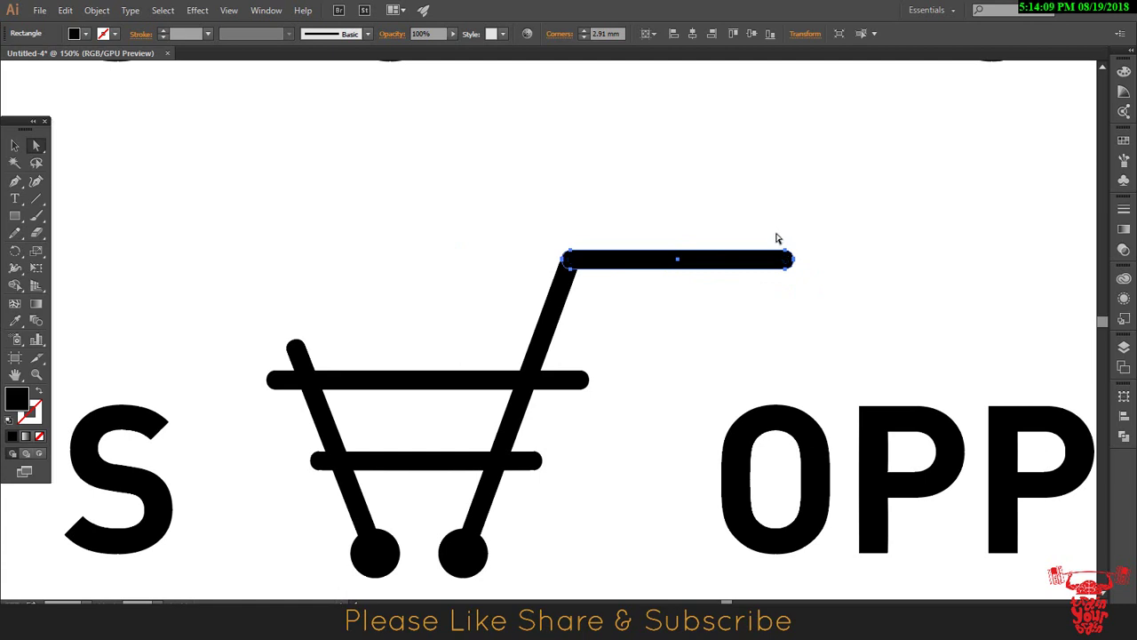
{"action": "mouse_move", "coordinate": [776, 238]}
{"action": "left_mouse_down"}
{"action": "mouse_move", "coordinate": [801, 277]}
{"action": "mouse_move", "coordinate": [713, 272]}
{"action": "left_mouse_up"}
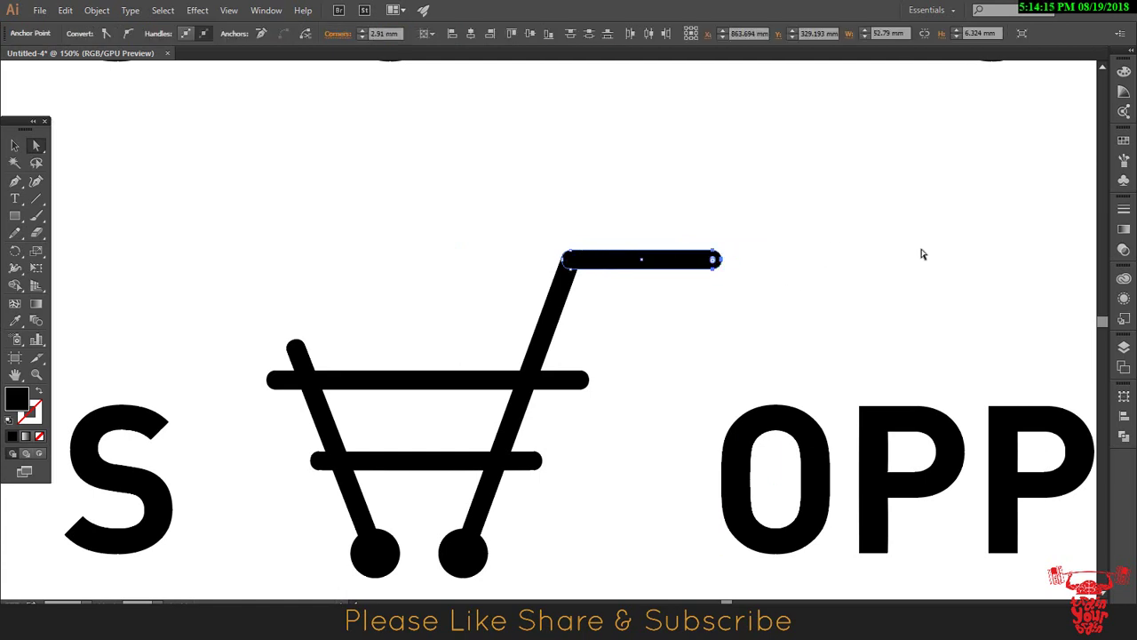
{"action": "left_click", "coordinate": [922, 249]}
Zoom out to the whole layout and select the cart, undoing an accidental distortion.
{"action": "key", "text": "ctrl+minus"}
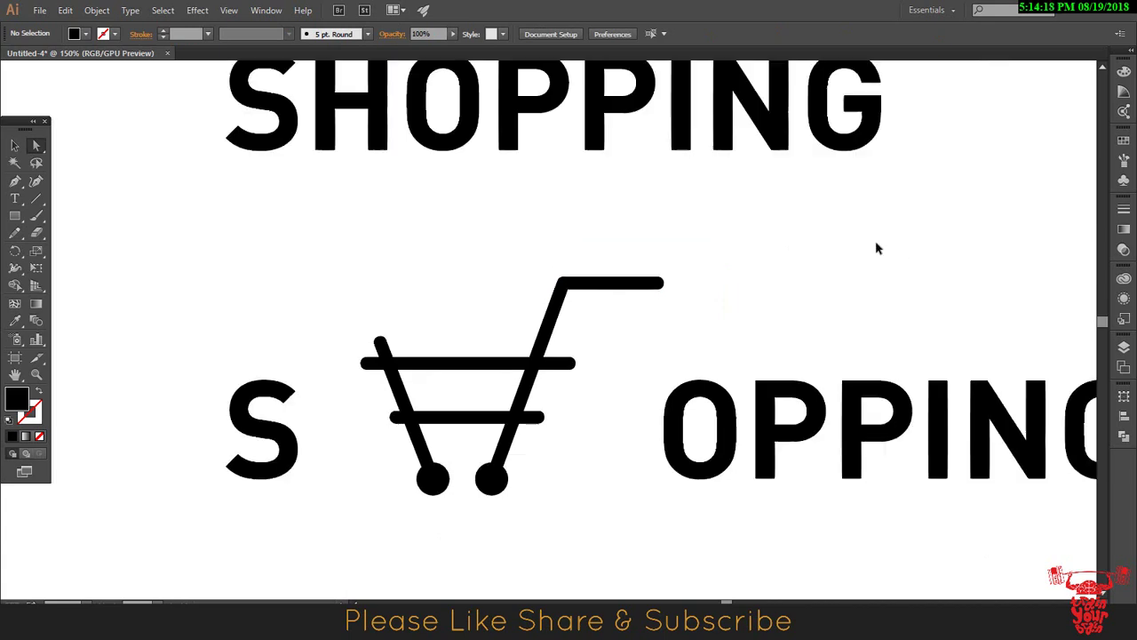
{"action": "key", "text": "ctrl+minus"}
{"action": "left_click_drag", "start_coordinate": [416, 285], "coordinate": [581, 460]}
{"action": "left_click_drag", "start_coordinate": [568, 387], "coordinate": [533, 355]}
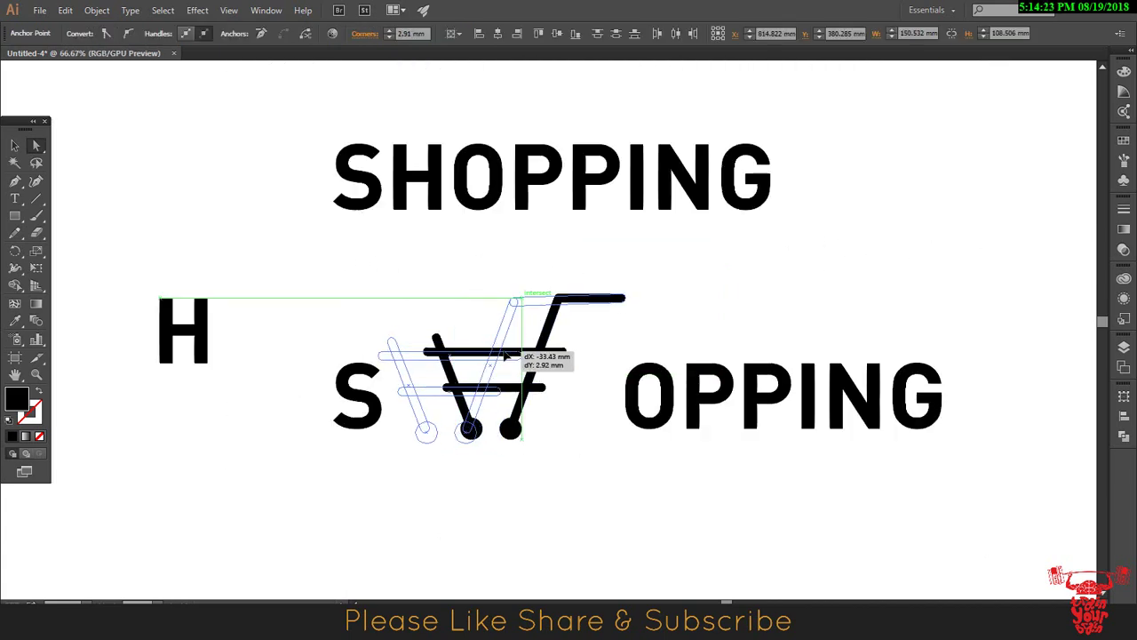
{"action": "key", "text": "ctrl+z"}
Move the whole cart left into the H gap between S and OPPING and adjust its top bar.
{"action": "left_click_drag", "start_coordinate": [406, 270], "coordinate": [622, 565]}
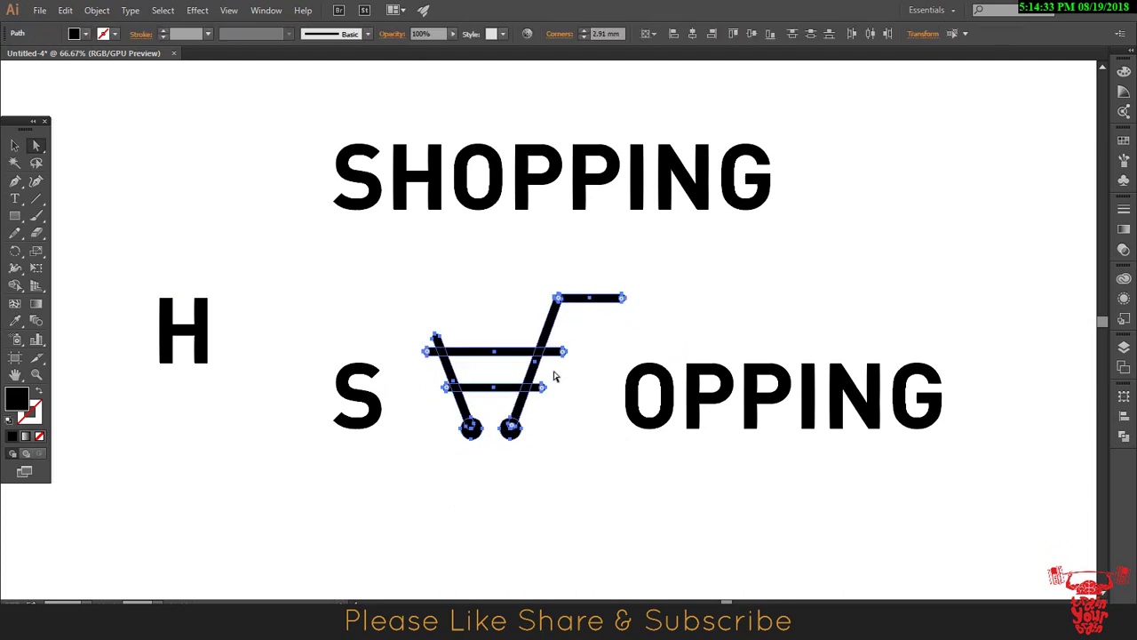
{"action": "left_click", "coordinate": [18, 146]}
{"action": "left_click_drag", "start_coordinate": [551, 352], "coordinate": [497, 352]}
{"action": "left_click", "coordinate": [630, 468]}
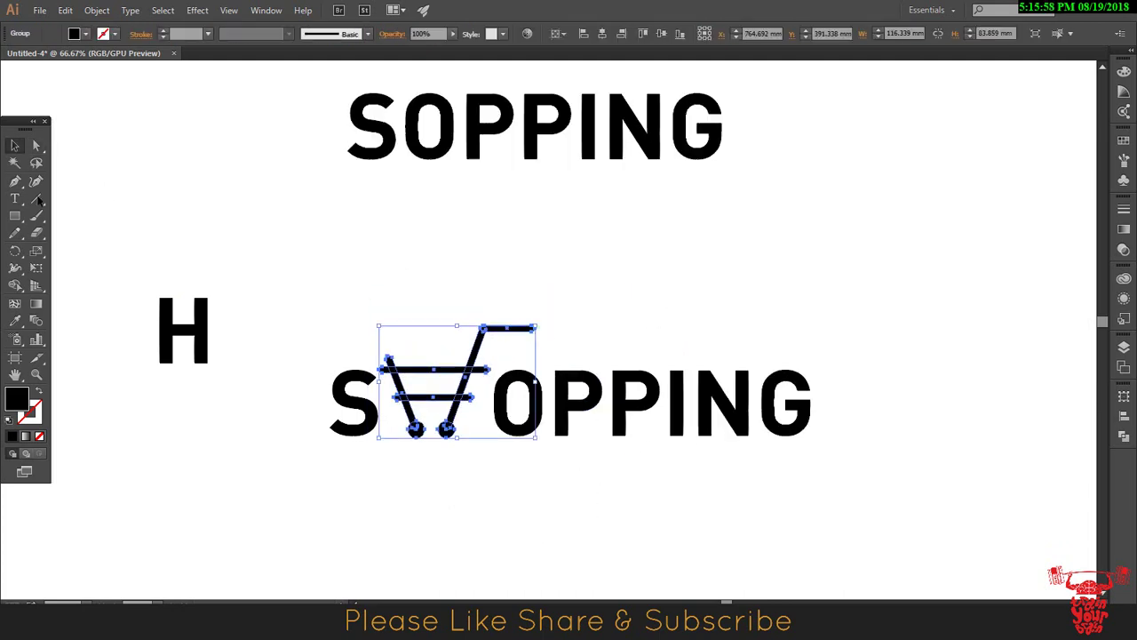
{"action": "left_click_drag", "start_coordinate": [520, 309], "coordinate": [551, 359]}
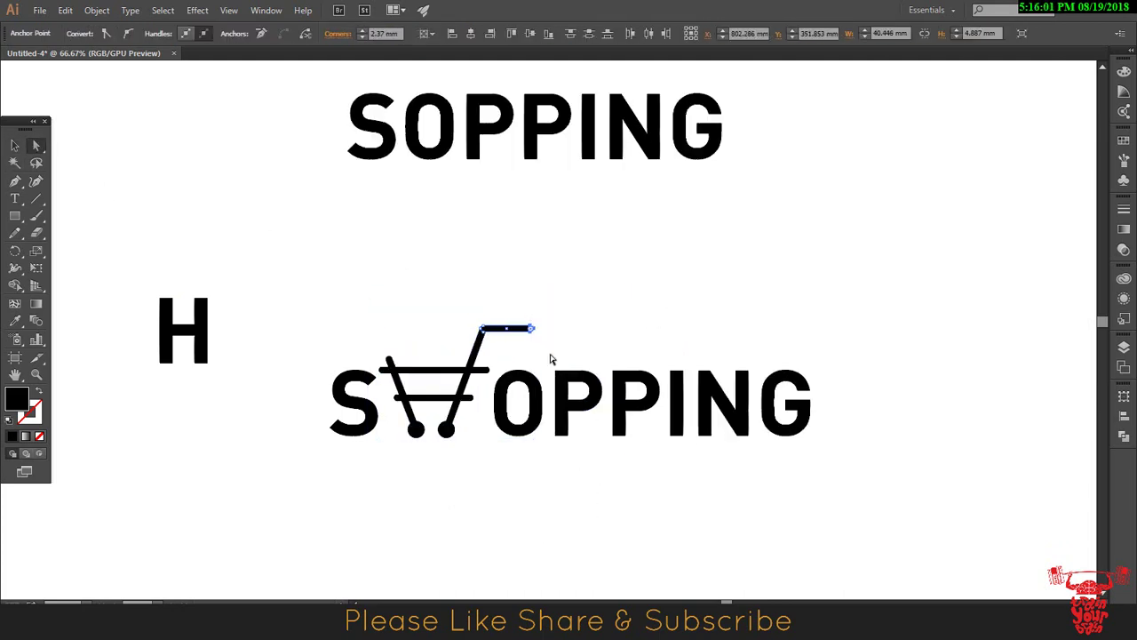
{"action": "left_click", "coordinate": [14, 144]}
{"action": "left_click", "coordinate": [613, 272]}
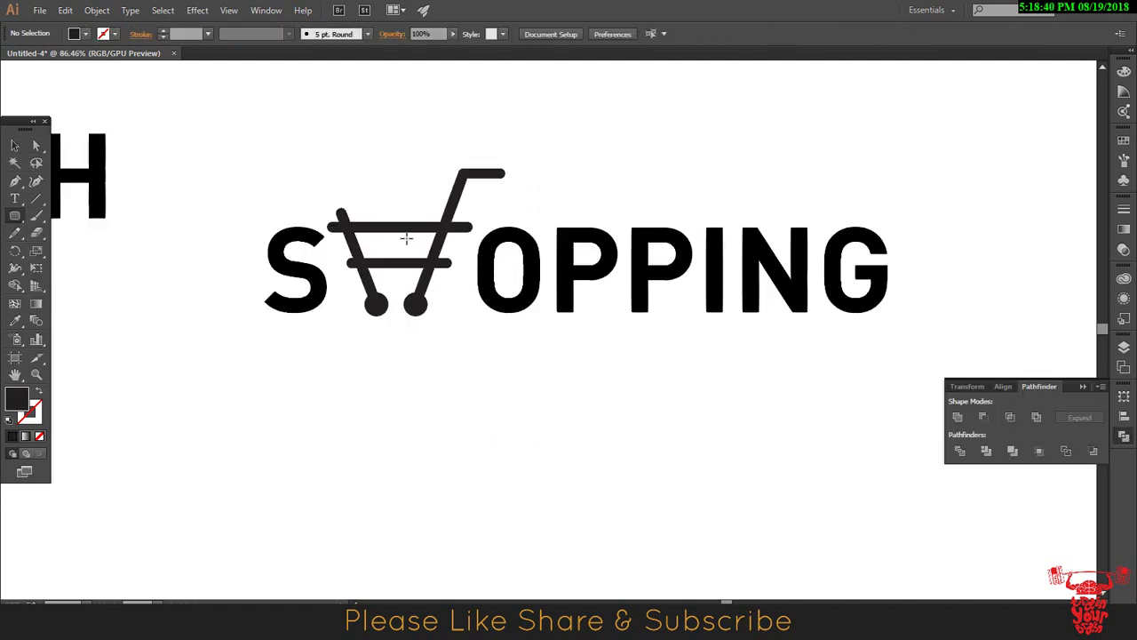
Draw small rectangles and ellipses at the top of the cart basket as goods.
{"action": "left_click_drag", "start_coordinate": [406, 238], "coordinate": [431, 250]}
{"action": "left_click_drag", "start_coordinate": [338, 209], "coordinate": [402, 253]}
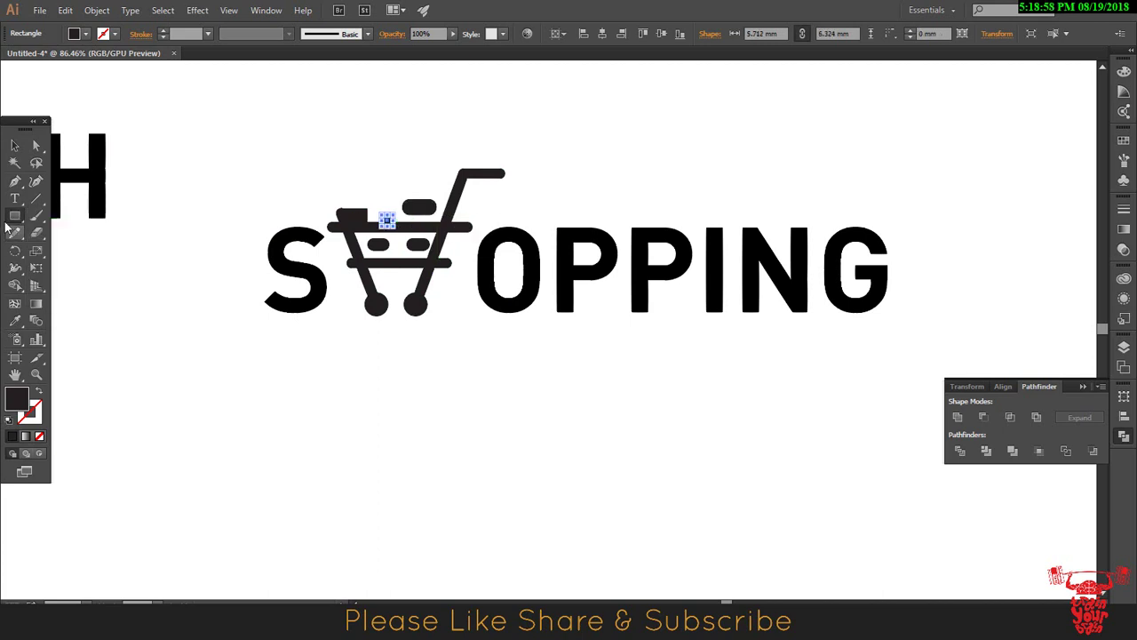
{"action": "left_click", "coordinate": [14, 215]}
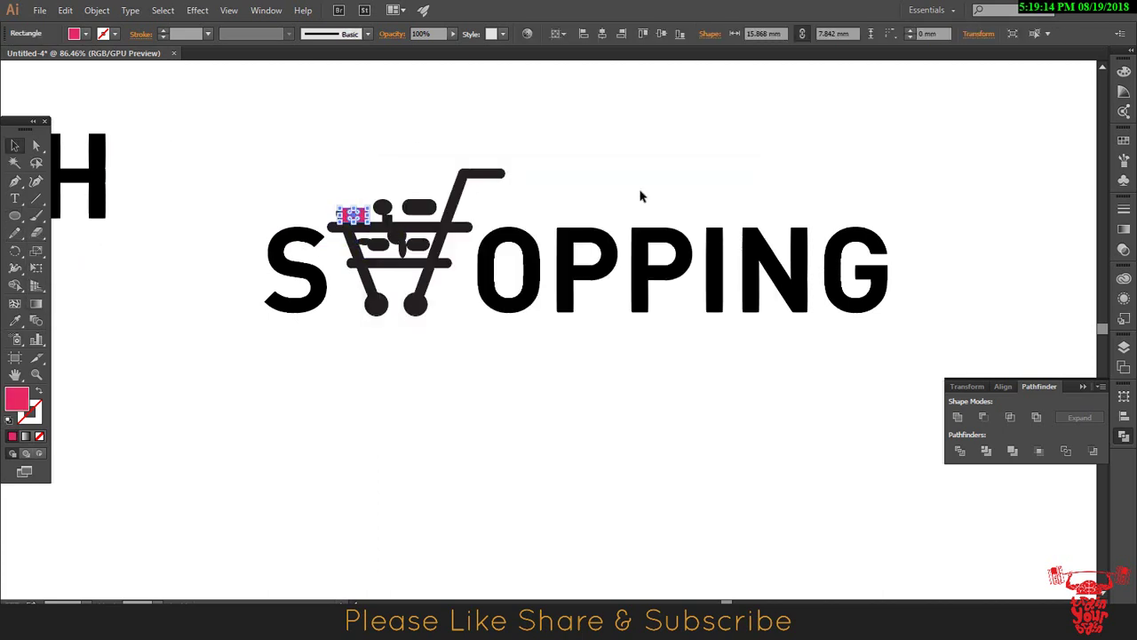
{"action": "double_click", "coordinate": [16, 399]}
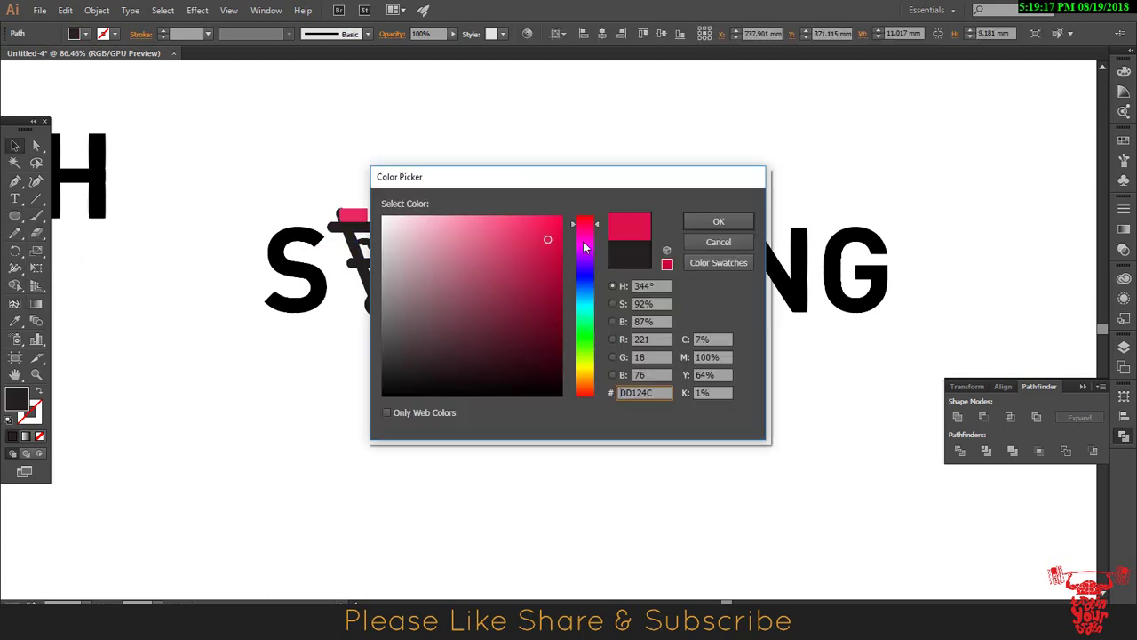
{"action": "left_click", "coordinate": [717, 221]}
Colour the new goods yellow and pink with the Fill colour picker.
{"action": "double_click", "coordinate": [16, 399]}
{"action": "left_click_drag", "start_coordinate": [585, 231], "coordinate": [584, 366]}
{"action": "left_click", "coordinate": [513, 242]}
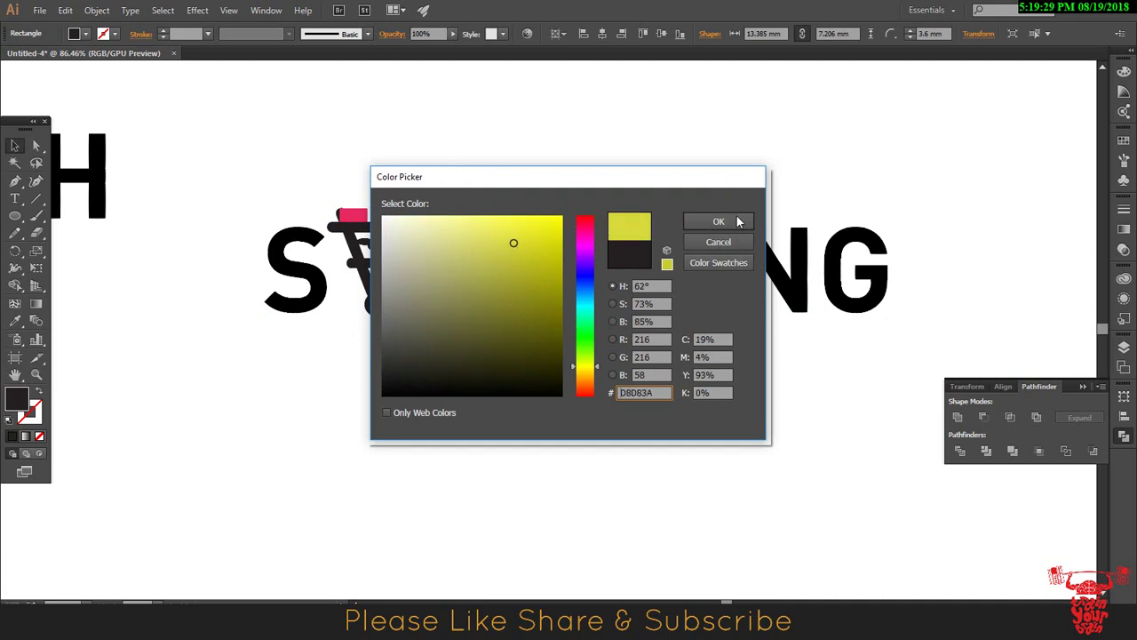
{"action": "left_click", "coordinate": [737, 221]}
{"action": "double_click", "coordinate": [16, 399]}
{"action": "left_click", "coordinate": [718, 221]}
Recolour one small shape red and move it into the cart basket.
{"action": "left_click", "coordinate": [313, 233]}
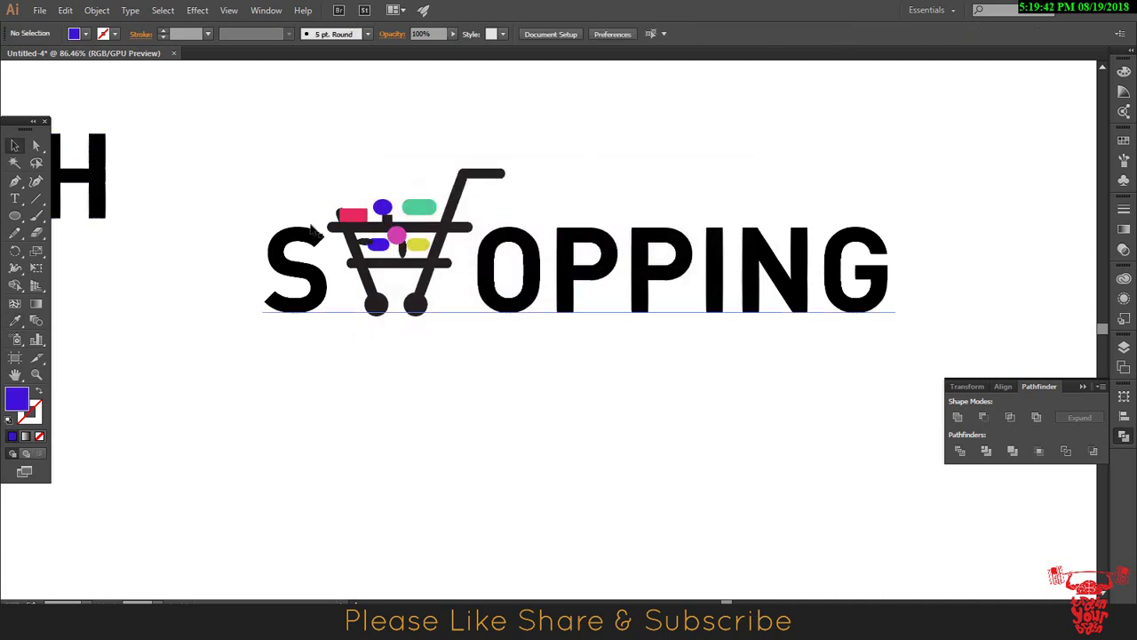
{"action": "left_click", "coordinate": [406, 246]}
{"action": "double_click", "coordinate": [16, 399]}
{"action": "left_click", "coordinate": [510, 249]}
{"action": "left_click", "coordinate": [715, 223]}
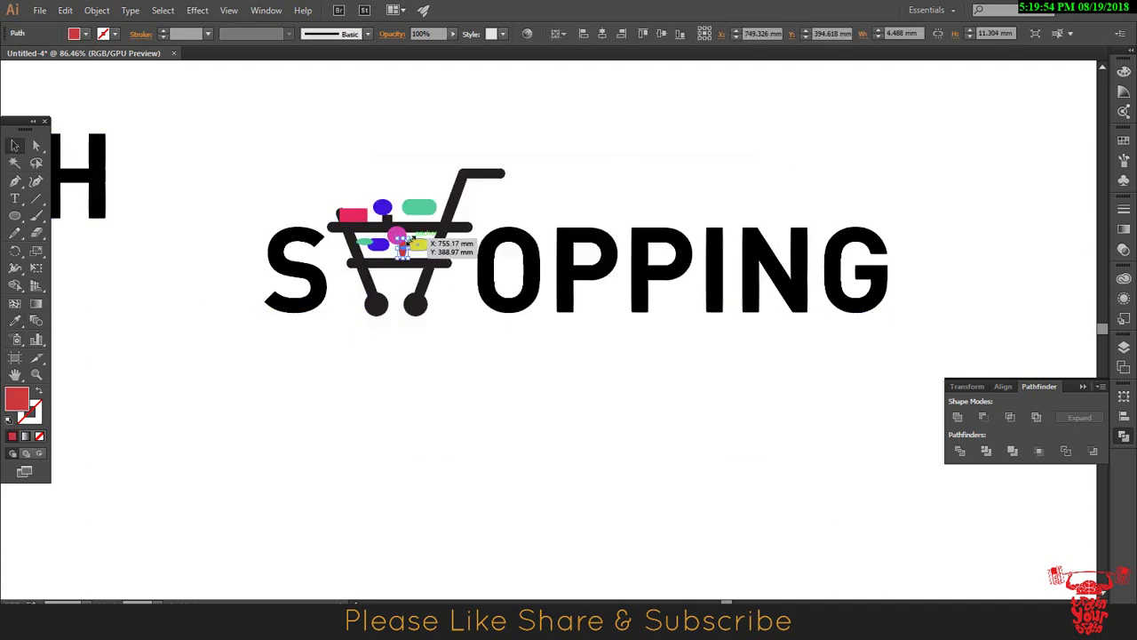
{"action": "left_click_drag", "start_coordinate": [410, 241], "coordinate": [406, 248]}
{"action": "scroll", "coordinate": [464, 255], "scroll_direction": "up", "scroll_amount": 4}
Move the small square right inside the cart and recolour it cyan.
{"action": "left_click", "coordinate": [298, 222]}
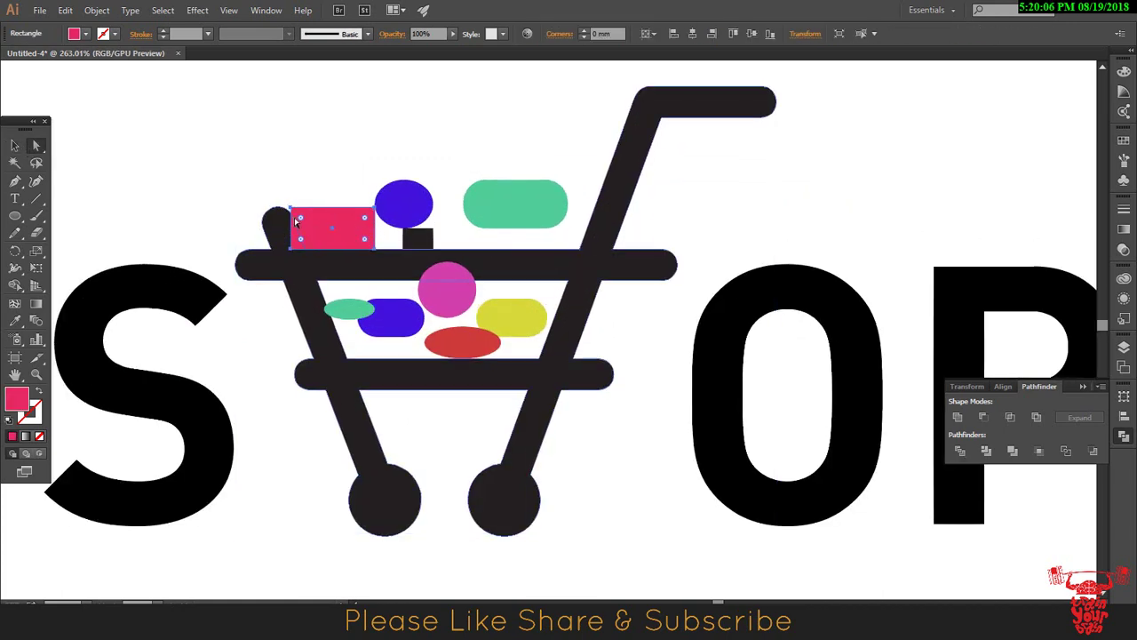
{"action": "left_click_drag", "start_coordinate": [418, 238], "coordinate": [498, 247]}
{"action": "double_click", "coordinate": [16, 399]}
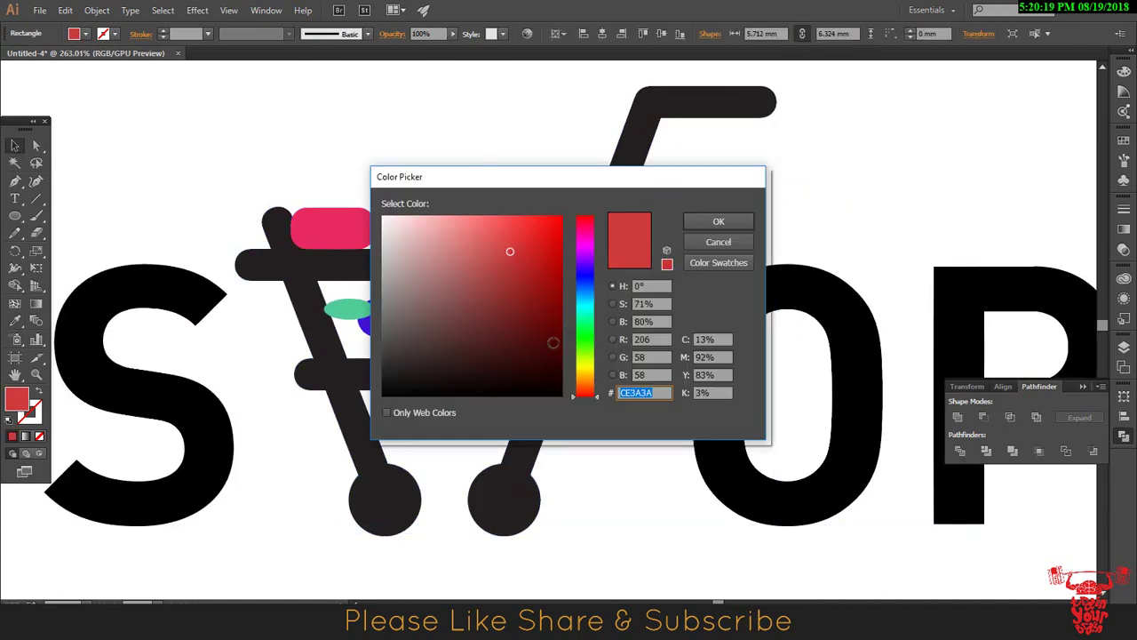
{"action": "left_click", "coordinate": [585, 306]}
{"action": "left_click", "coordinate": [717, 222]}
Duplicate the yellow ellipse as a green piece and delete the blue shapes.
{"action": "left_click", "coordinate": [447, 284]}
{"action": "left_click", "coordinate": [520, 319]}
{"action": "mouse_move", "coordinate": [519, 333]}
{"action": "left_mouse_down", "text": "alt"}
{"action": "mouse_move", "coordinate": [382, 351]}
{"action": "mouse_move", "coordinate": [373, 298]}
{"action": "mouse_move", "coordinate": [541, 305]}
{"action": "mouse_move", "coordinate": [519, 327]}
{"action": "mouse_move", "coordinate": [534, 300]}
{"action": "left_mouse_up", "text": "alt"}
{"action": "double_click", "coordinate": [16, 399]}
{"action": "left_click", "coordinate": [718, 222]}
{"action": "left_click", "coordinate": [391, 317]}
{"action": "key", "text": "Delete"}
Nudge the yellow, green and cyan goods and stand the teal pill upright on the right.
{"action": "left_click", "coordinate": [456, 339]}
{"action": "left_click", "coordinate": [533, 333]}
{"action": "left_click_drag", "start_coordinate": [485, 249], "coordinate": [498, 253]}
{"action": "key", "text": "a"}
{"action": "left_click", "coordinate": [495, 227]}
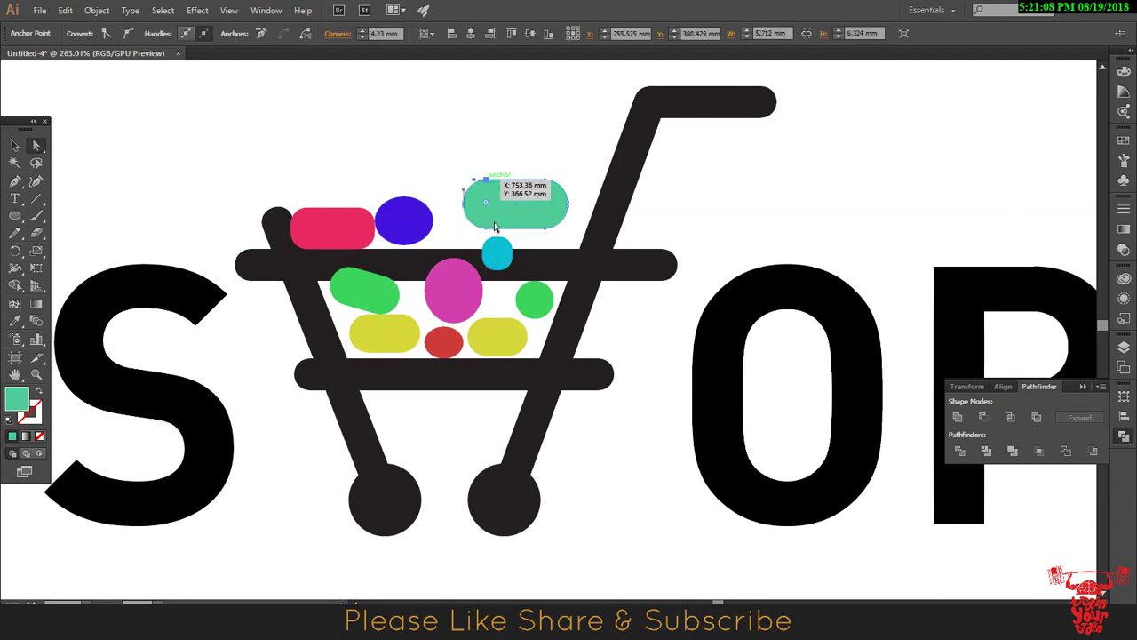
{"action": "key", "text": "v"}
{"action": "left_click_drag", "start_coordinate": [569, 198], "coordinate": [550, 133]}
{"action": "left_click_drag", "start_coordinate": [533, 209], "coordinate": [568, 233]}
Reposition the cyan and blue circles and send the pink pill behind the cart rim.
{"action": "left_click_drag", "start_coordinate": [498, 254], "coordinate": [504, 294]}
{"action": "left_click_drag", "start_coordinate": [404, 222], "coordinate": [490, 228]}
{"action": "mouse_move", "coordinate": [363, 226]}
{"action": "left_mouse_down"}
{"action": "mouse_move", "coordinate": [449, 228]}
{"action": "mouse_move", "coordinate": [451, 247]}
{"action": "left_mouse_up"}
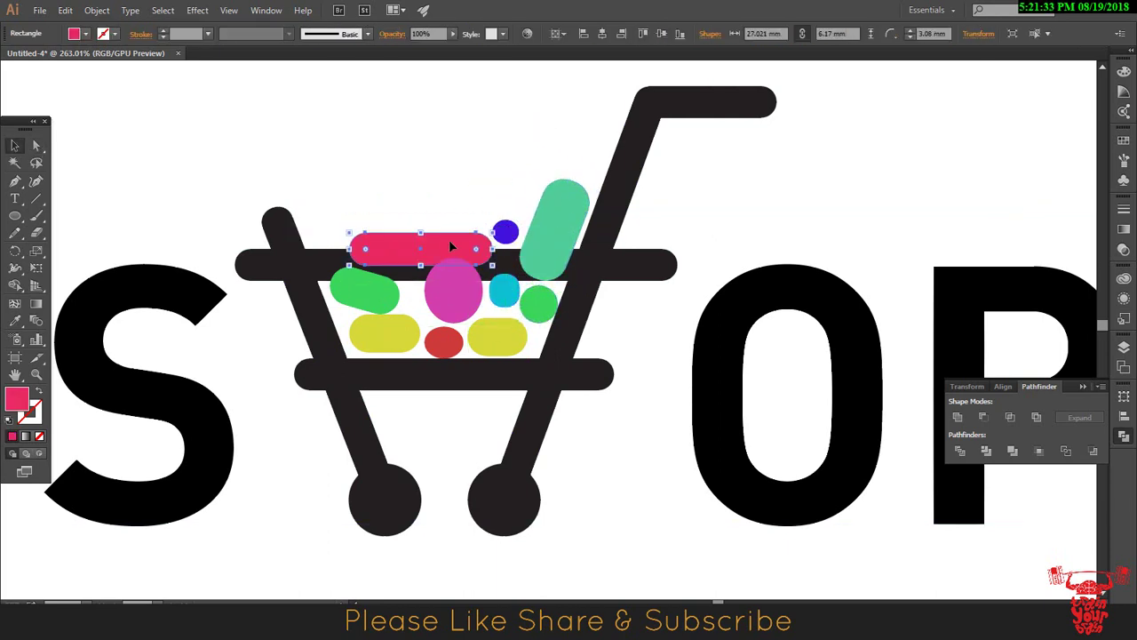
{"action": "key", "text": "ctrl+bracketleft"}
Add small yellow and purple circles inside the basket using the Eyedropper.
{"action": "key", "text": "i"}
{"action": "left_click", "coordinate": [533, 307]}
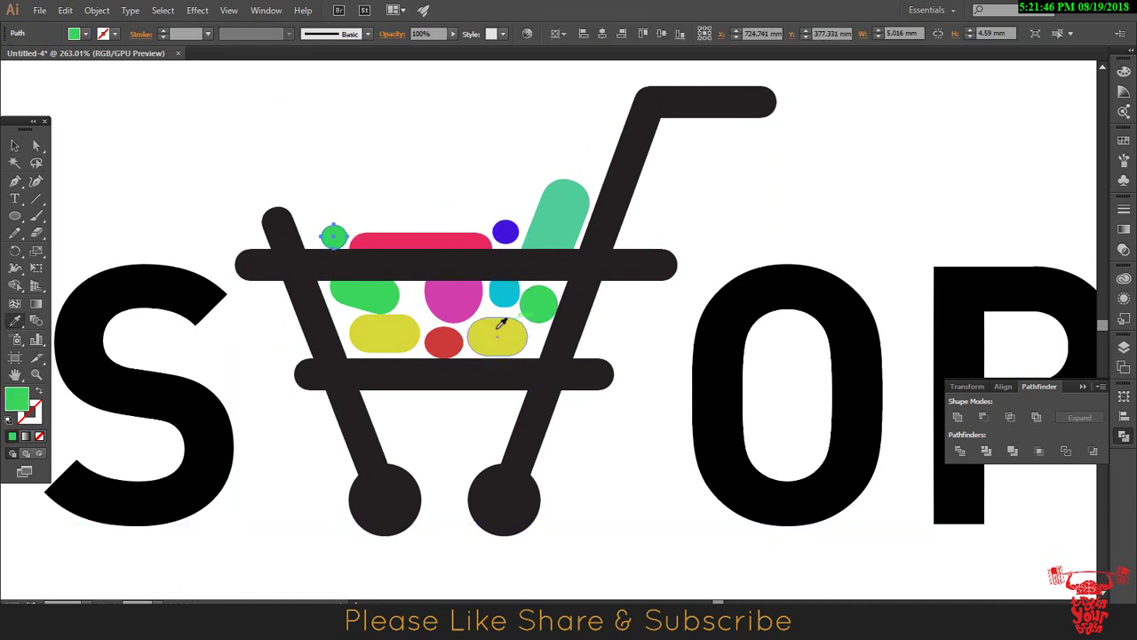
{"action": "left_click", "coordinate": [500, 325]}
{"action": "left_click_drag", "start_coordinate": [334, 235], "coordinate": [412, 303]}
{"action": "double_click", "coordinate": [16, 399]}
{"action": "left_click", "coordinate": [655, 218]}
{"action": "left_click", "coordinate": [766, 214]}
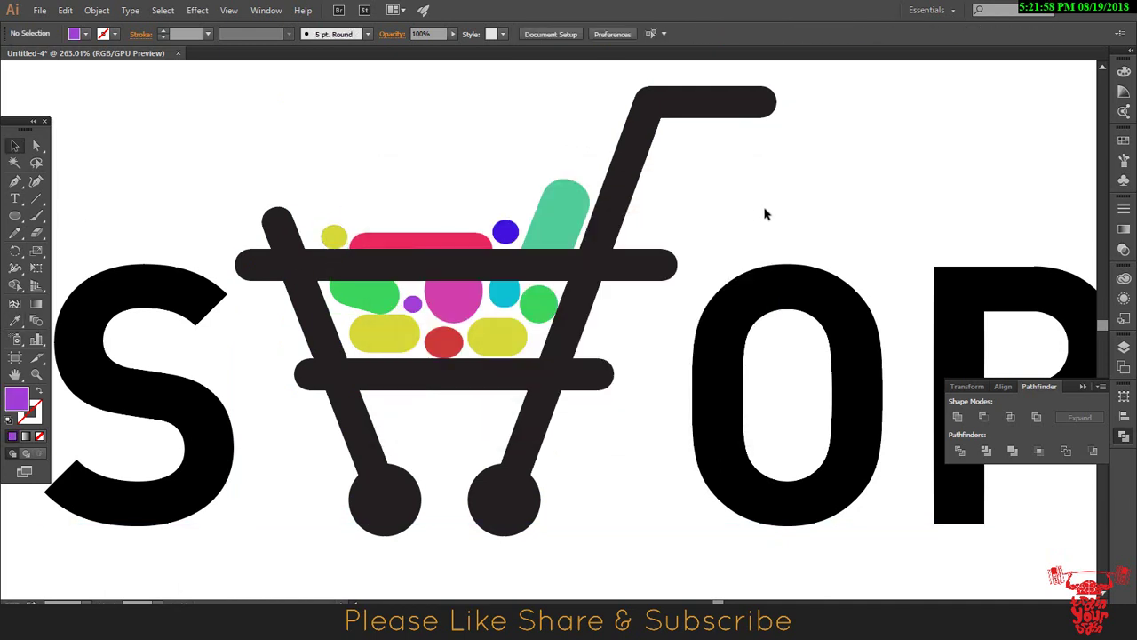
{"action": "key", "text": "ctrl+minus"}
{"action": "key", "text": "ctrl+minus"}
{"action": "key", "text": "ctrl+minus"}
{"action": "key", "text": "ctrl+minus"}
{"action": "key", "text": "ctrl+minus"}
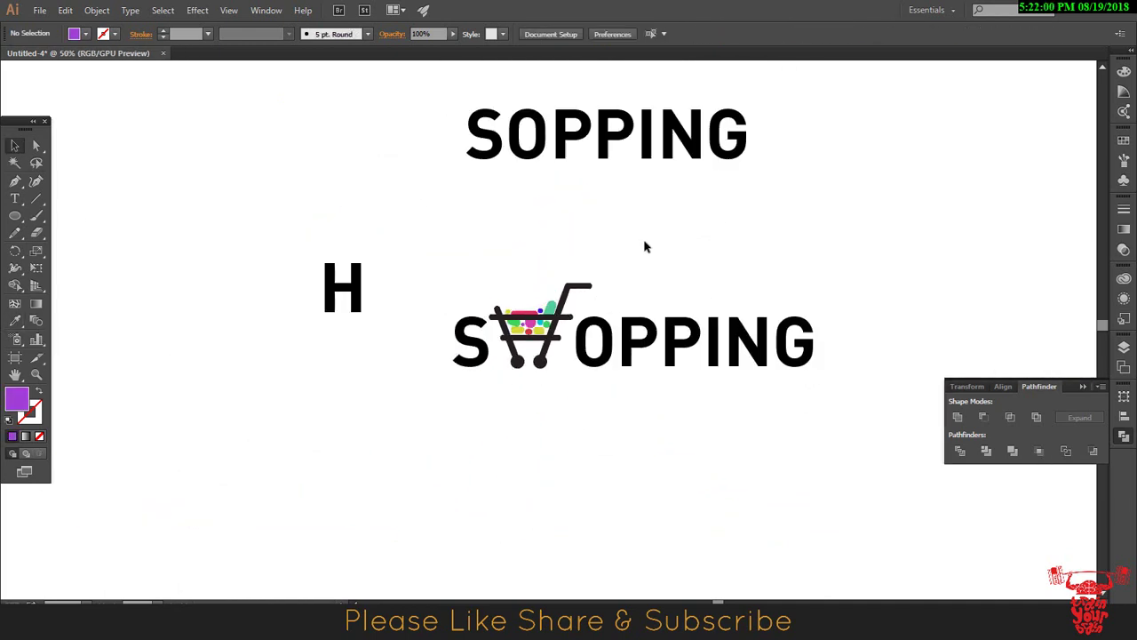
Give the SHOPPING lettering the cart's dark colour and set it in the Fonarto font.
{"action": "left_click", "coordinate": [597, 328]}
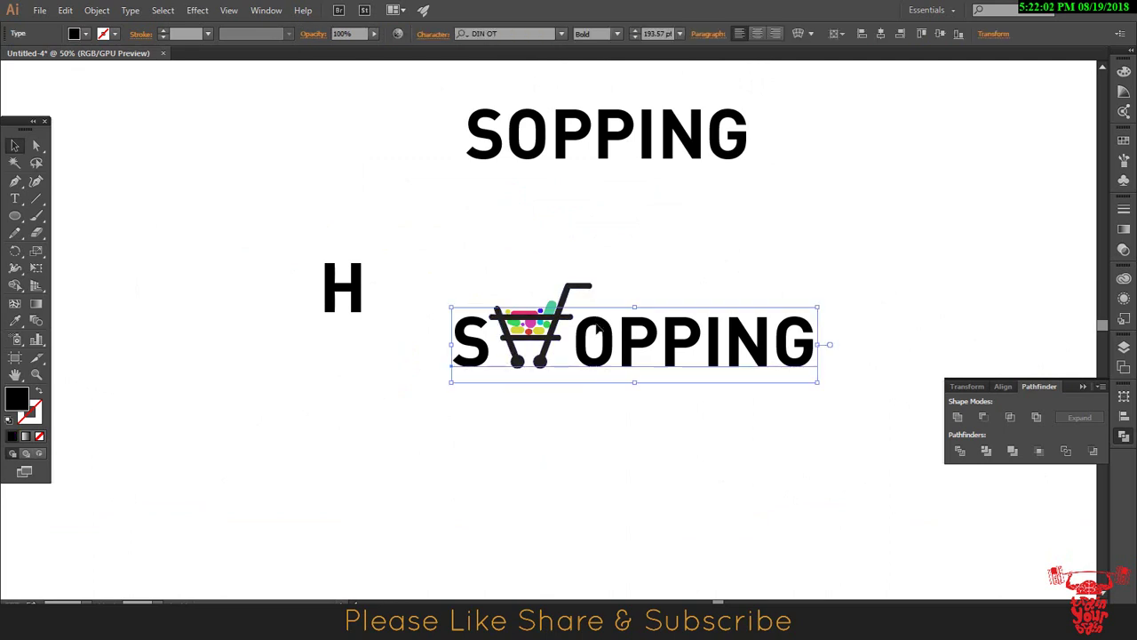
{"action": "key", "text": "i"}
{"action": "left_click", "coordinate": [585, 282]}
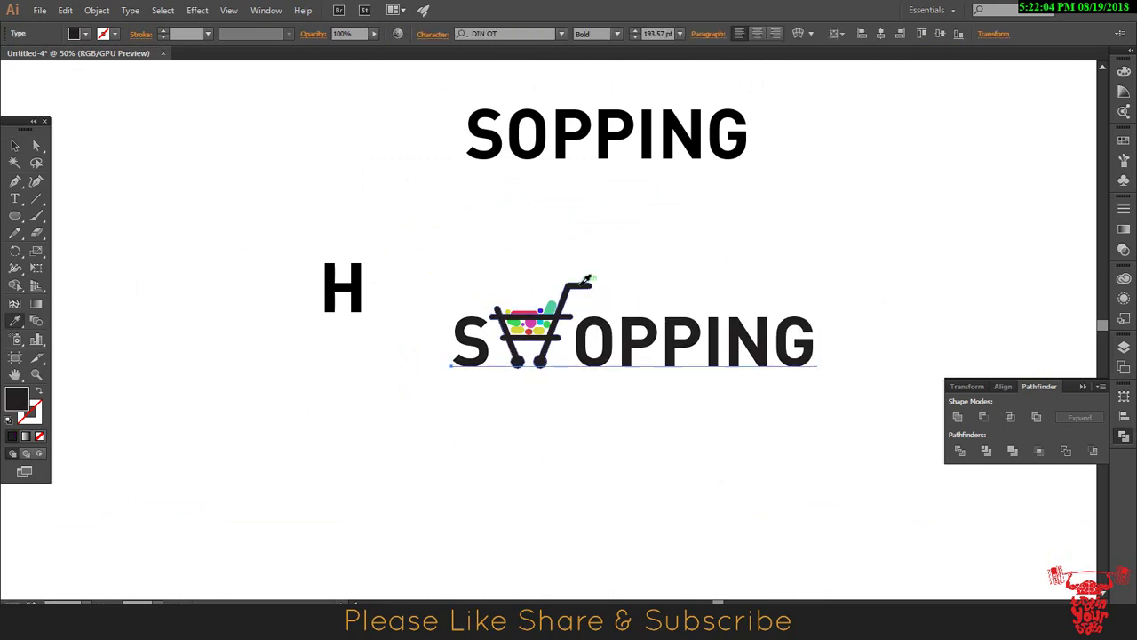
{"action": "left_click", "coordinate": [16, 147]}
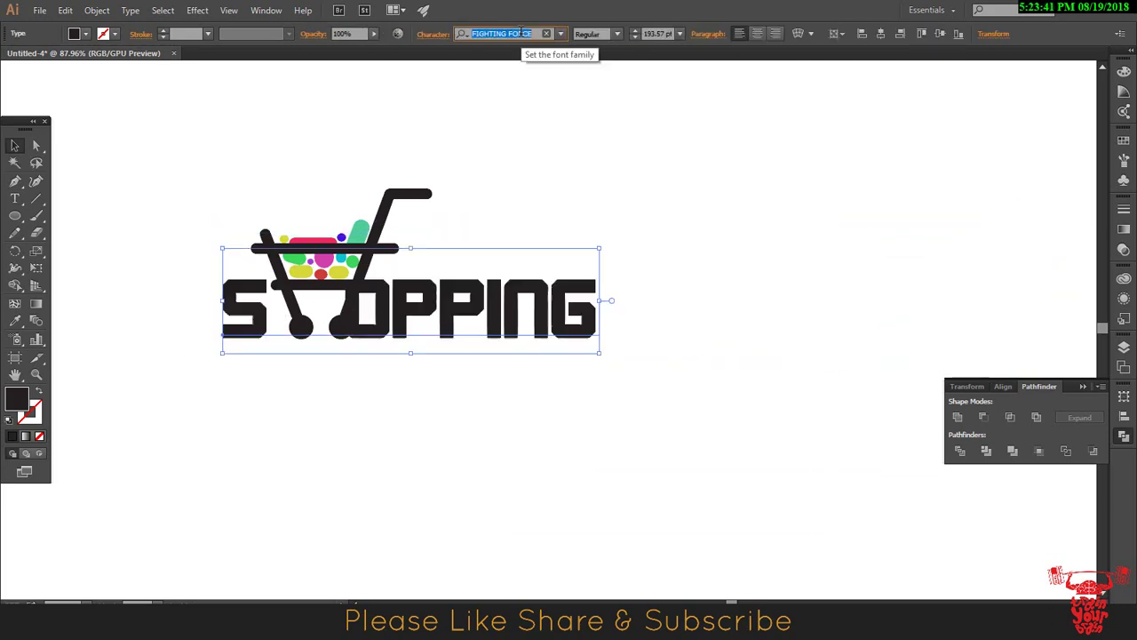
{"action": "key", "text": "Down"}
{"action": "key", "text": "Down"}
{"action": "key", "text": "Down"}
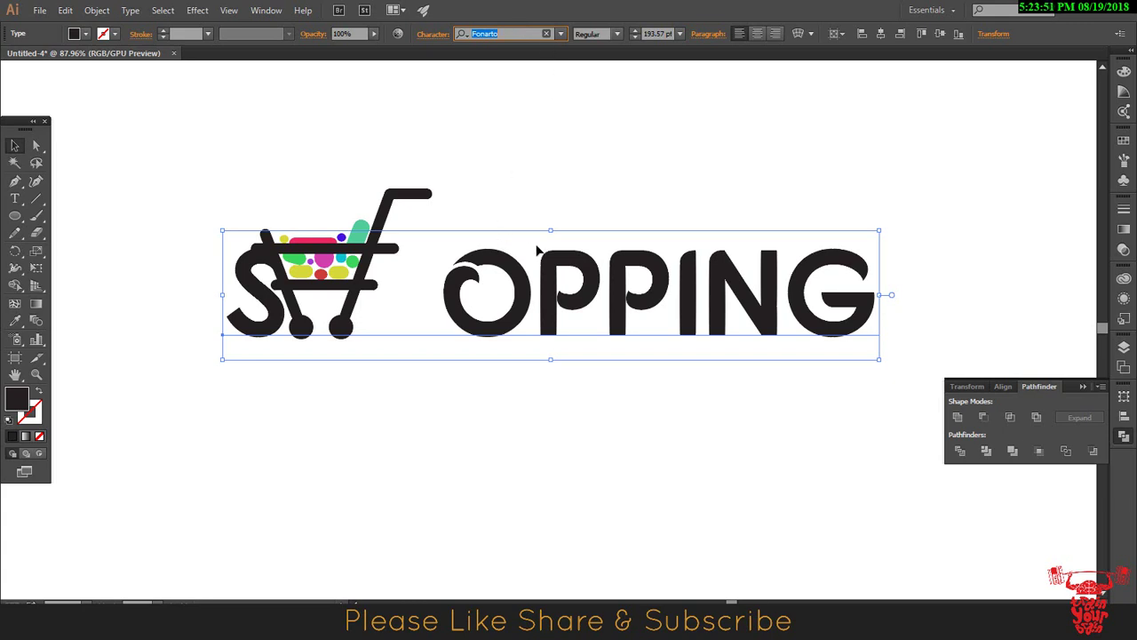
Scale the text down and position the S and OPPING snugly around the cart.
{"action": "left_click_drag", "start_coordinate": [530, 281], "coordinate": [487, 281]}
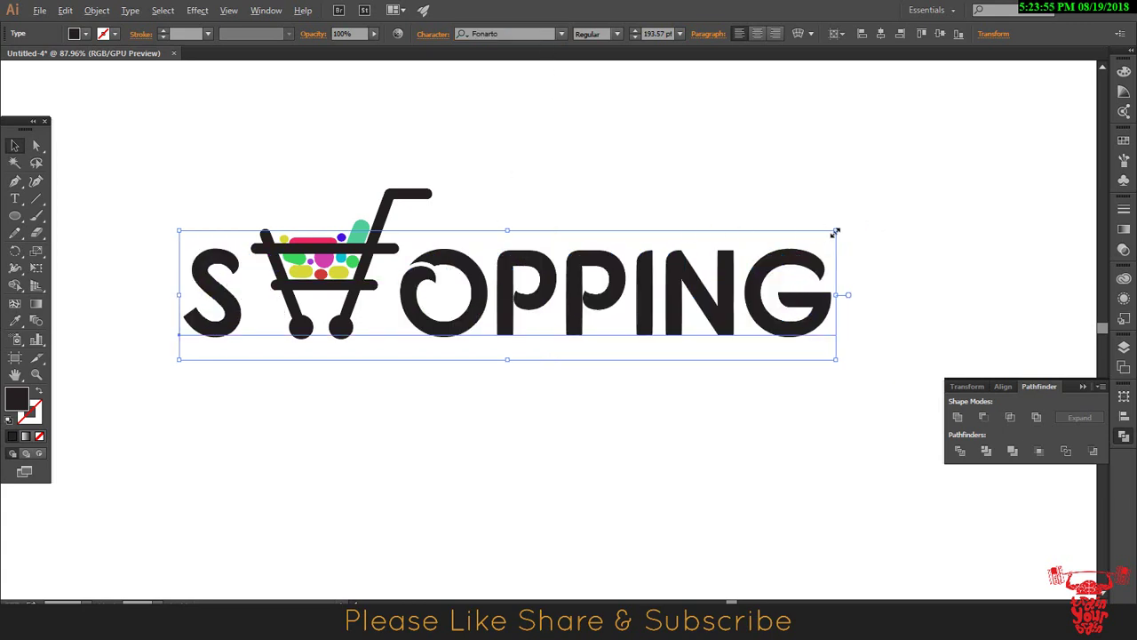
{"action": "left_click_drag", "start_coordinate": [835, 233], "coordinate": [771, 244]}
{"action": "left_click_drag", "start_coordinate": [593, 303], "coordinate": [563, 311]}
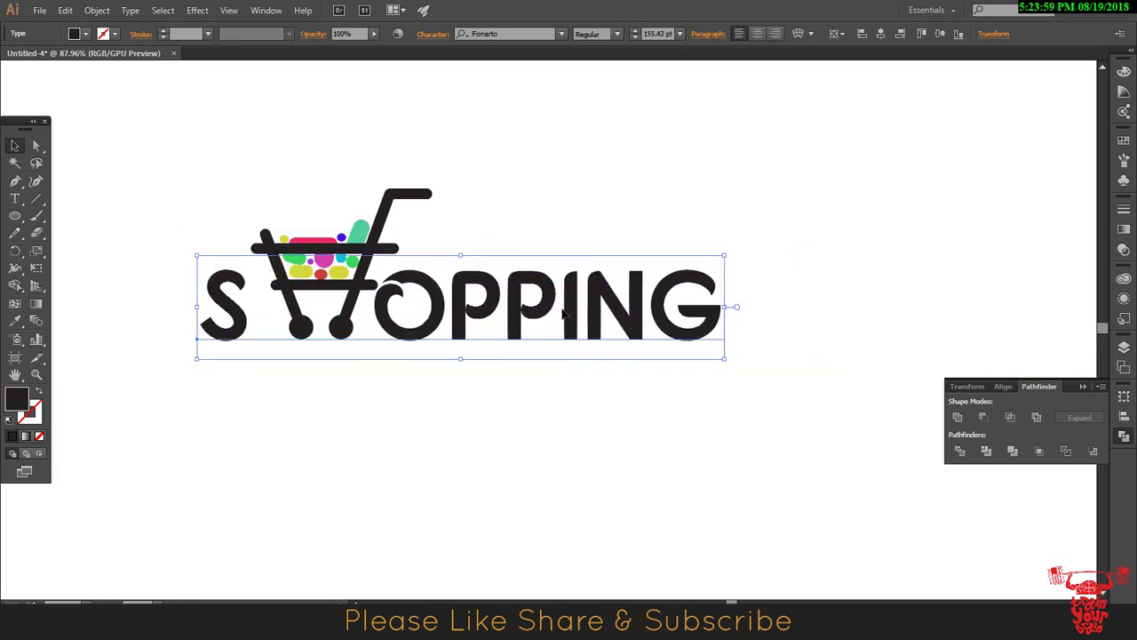
{"action": "left_click_drag", "start_coordinate": [439, 304], "coordinate": [450, 302]}
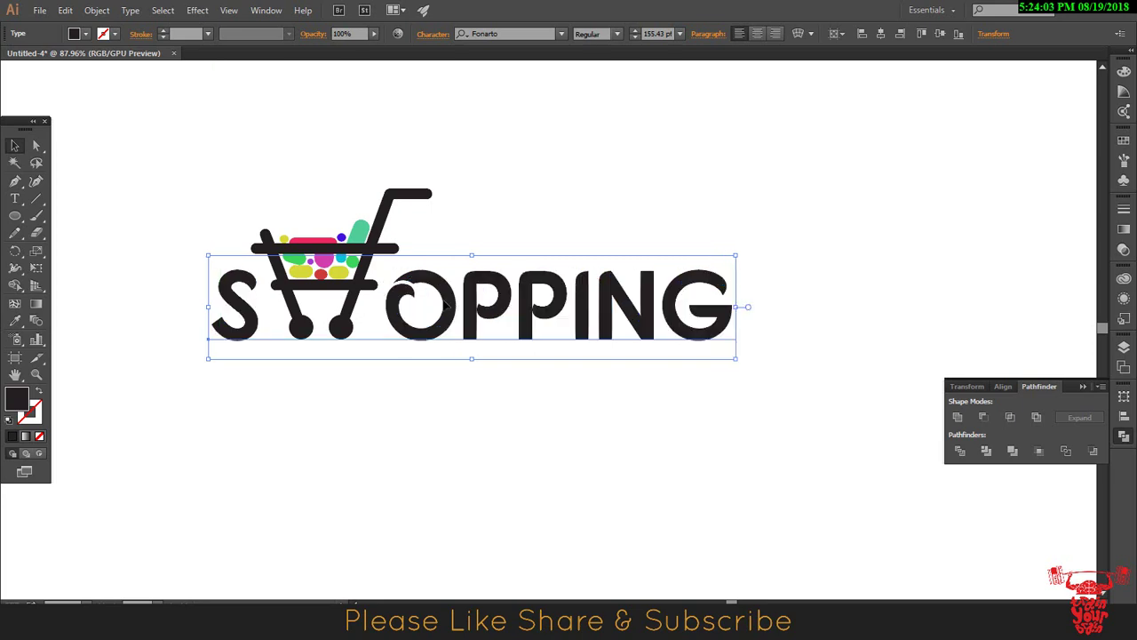
{"action": "left_click_drag", "start_coordinate": [446, 306], "coordinate": [443, 306]}
{"action": "left_click", "coordinate": [746, 225]}
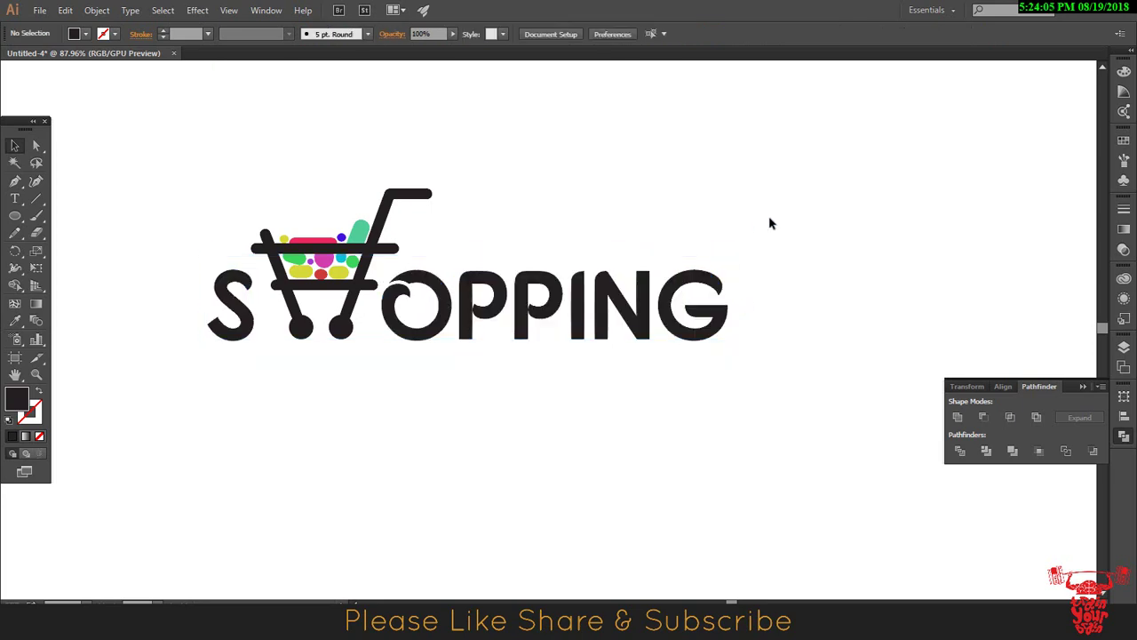
{"action": "left_click_drag", "start_coordinate": [472, 322], "coordinate": [474, 318]}
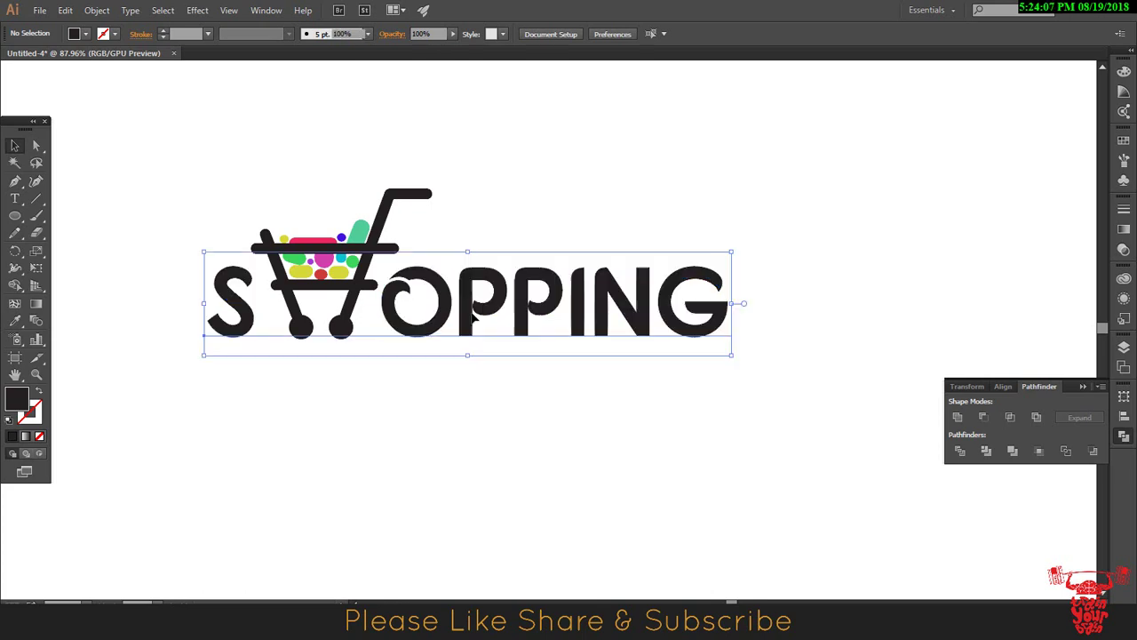